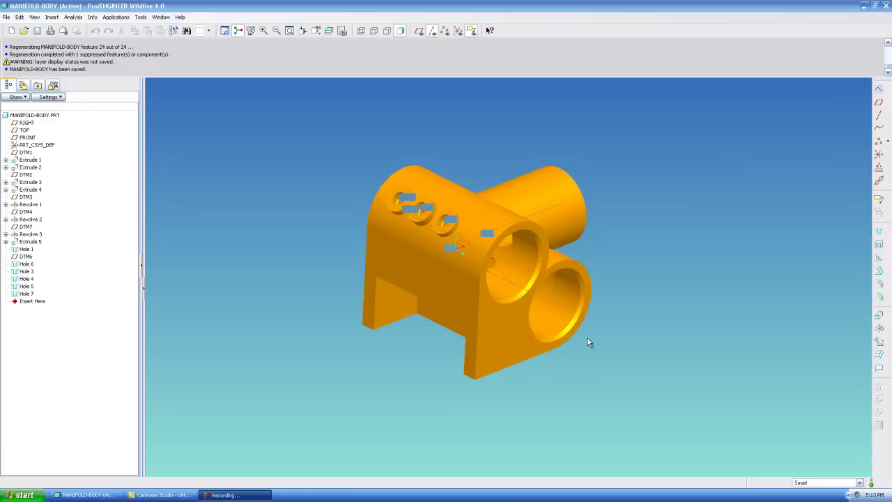
# Pick the base pocket's inner edge and set its round radius to 20
pyautogui.moveTo(622, 331); pyautogui.dragTo(505, 361, button='middle')
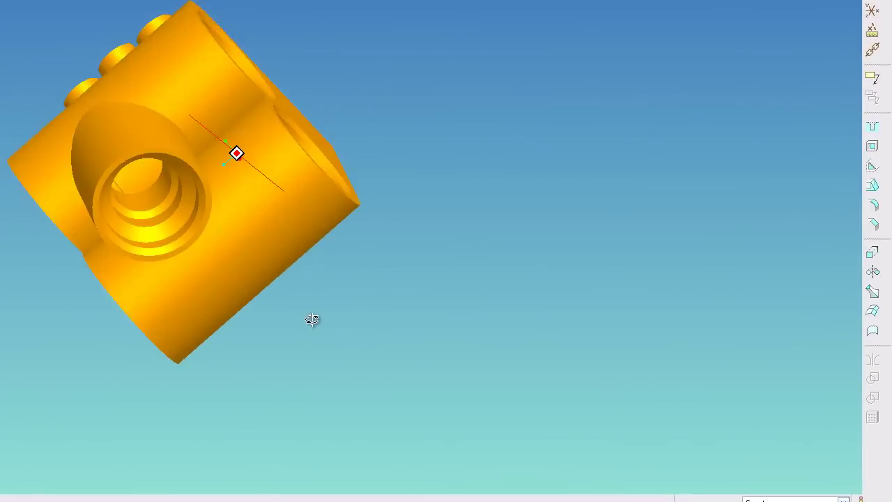
pyautogui.moveTo(312, 319)
pyautogui.mouseDown(button='middle')
pyautogui.moveTo(388, 318)
pyautogui.moveTo(391, 285)
pyautogui.moveTo(446, 271)
pyautogui.moveTo(498, 273)
pyautogui.moveTo(399, 275)
pyautogui.moveTo(380, 295)
pyautogui.moveTo(402, 306)
pyautogui.moveTo(375, 283)
pyautogui.moveTo(488, 276)
pyautogui.moveTo(488, 253)
pyautogui.mouseUp(button='middle')
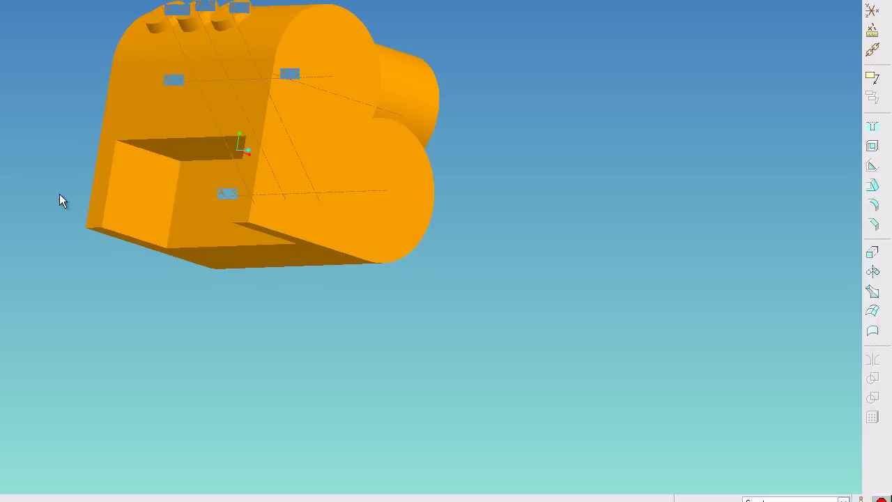
pyautogui.scroll(2, 354, 49)
pyautogui.scroll(2, 215, 109)
pyautogui.scroll(2, 202, 87)
pyautogui.moveTo(212, 79)
pyautogui.mouseDown(button='middle')
pyautogui.moveTo(199, 55)
pyautogui.moveTo(208, 47)
pyautogui.mouseUp(button='middle')
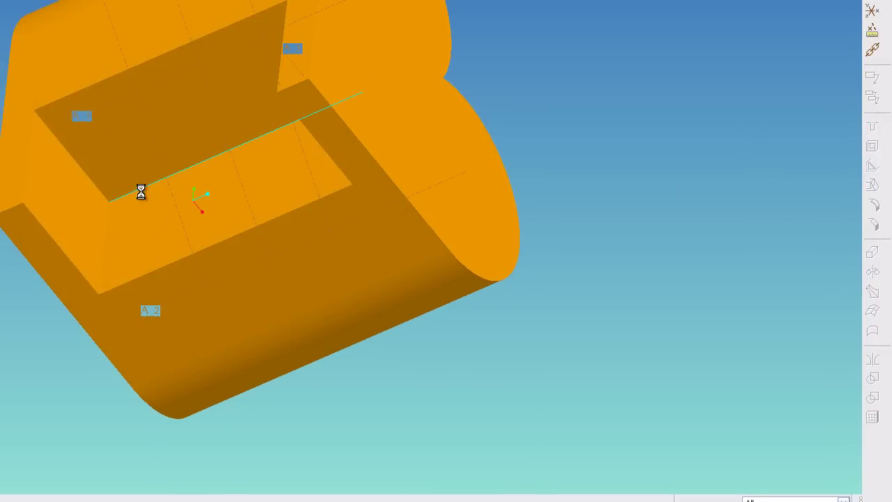
pyautogui.click(235, 145)
pyautogui.doubleClick(289, 128)
pyautogui.write('20')
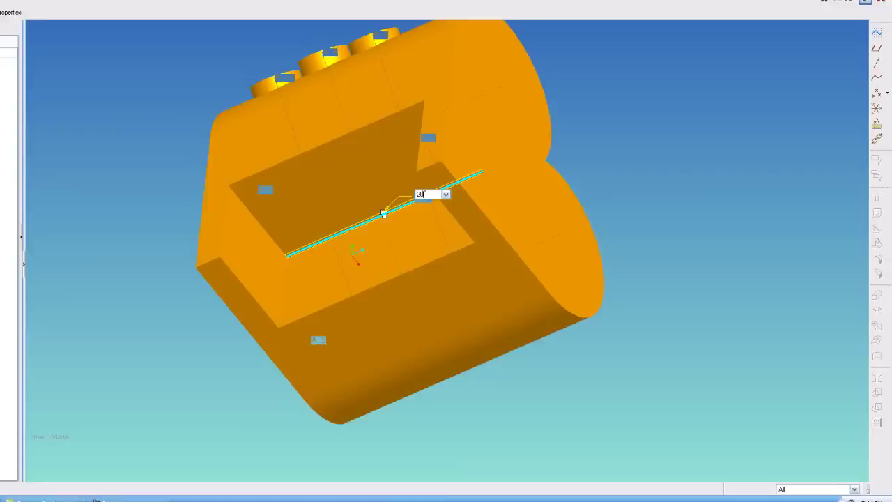
pyautogui.press('Return')
# Check the 20 round preview from a few angles and complete Round 1
pyautogui.moveTo(461, 179); pyautogui.dragTo(511, 164, button='middle')
pyautogui.moveTo(563, 202); pyautogui.dragTo(555, 206, button='middle')
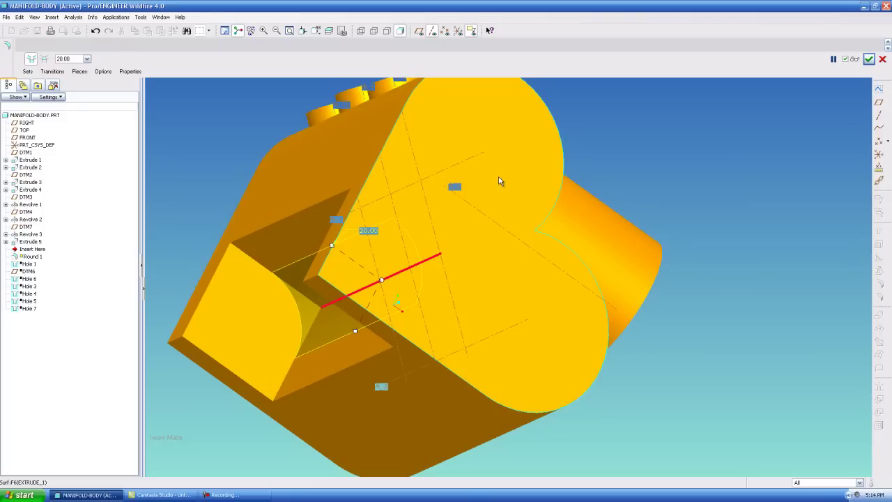
pyautogui.moveTo(543, 266); pyautogui.dragTo(578, 186, button='middle')
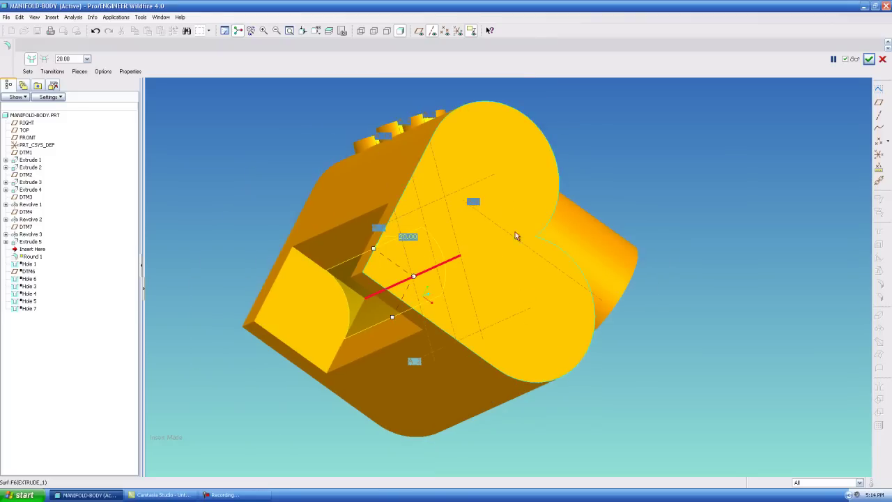
pyautogui.click(868, 58)
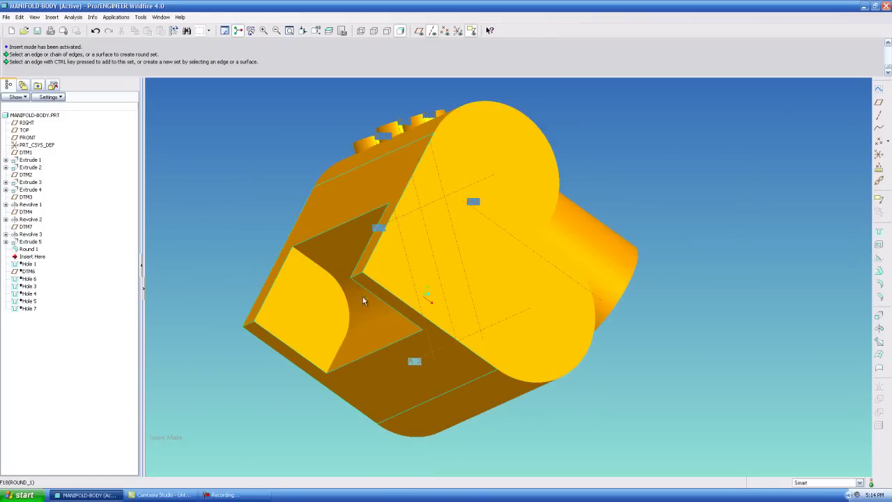
# Round two pocket edges with a 5.00 radius as Round 2
pyautogui.moveTo(353, 317); pyautogui.dragTo(831, 299, button='middle')
pyautogui.click(882, 285)
pyautogui.click(347, 260)
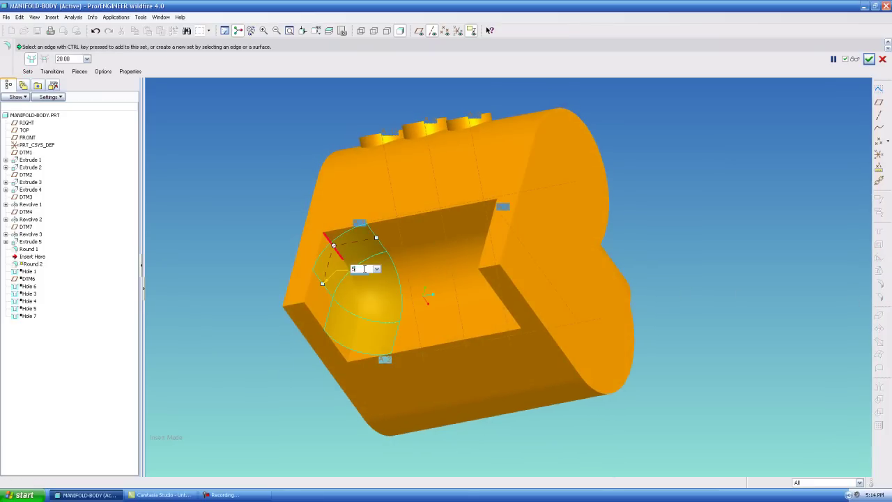
pyautogui.moveTo(385, 265); pyautogui.dragTo(608, 245, button='middle')
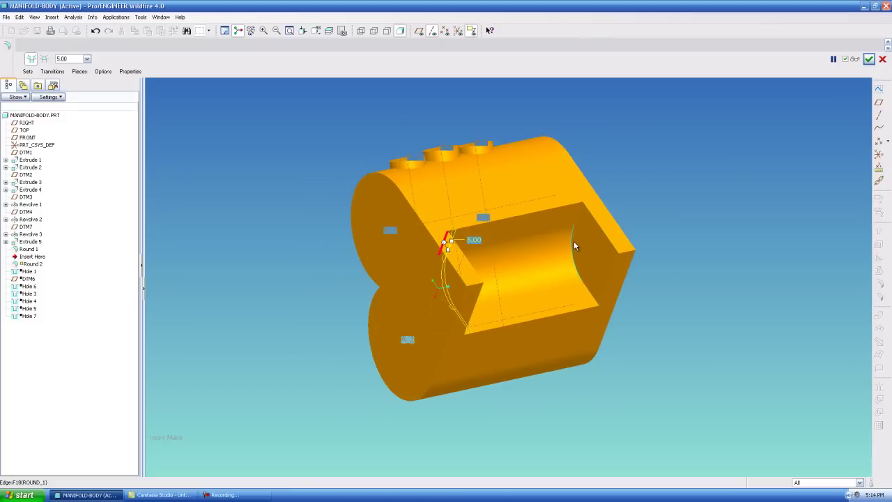
pyautogui.keyDown('ctrl'); pyautogui.click(574, 245); pyautogui.keyUp('ctrl')
pyautogui.click(869, 59)
# Round both outer corner edges with a 20.00 radius as Round 3
pyautogui.moveTo(662, 257); pyautogui.dragTo(457, 322, button='middle')
pyautogui.scroll(3, 432, 323)
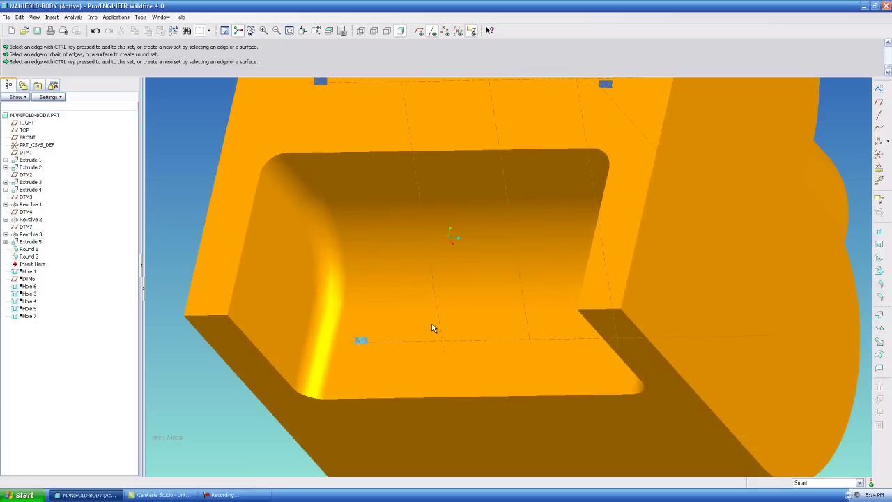
pyautogui.scroll(-1, 612, 307)
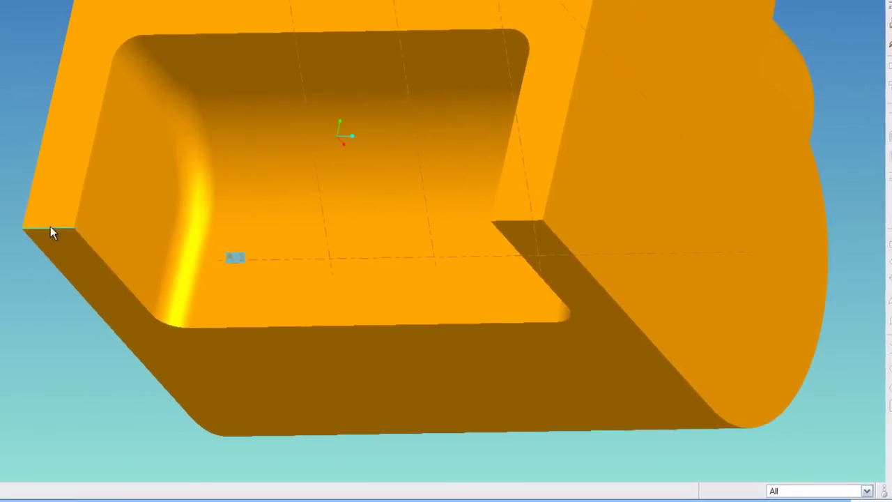
pyautogui.click(51, 227)
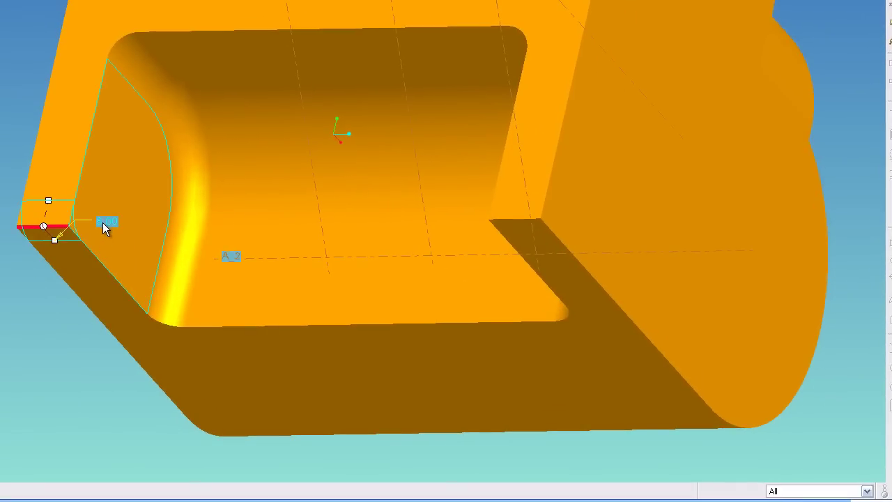
pyautogui.write('20')
pyautogui.press('Return')
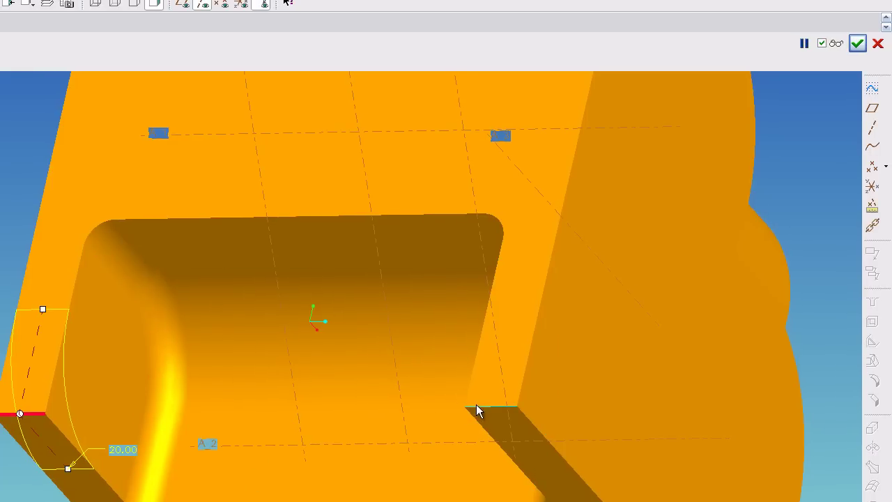
pyautogui.click(477, 411)
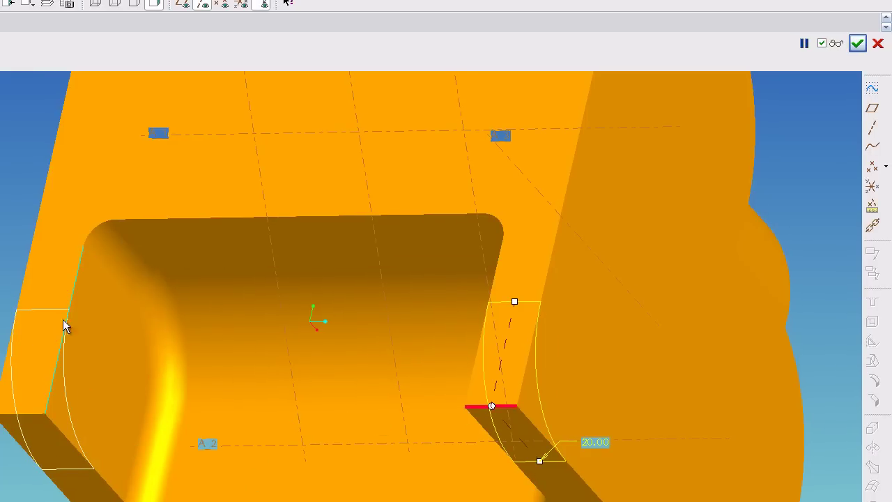
pyautogui.click(857, 45)
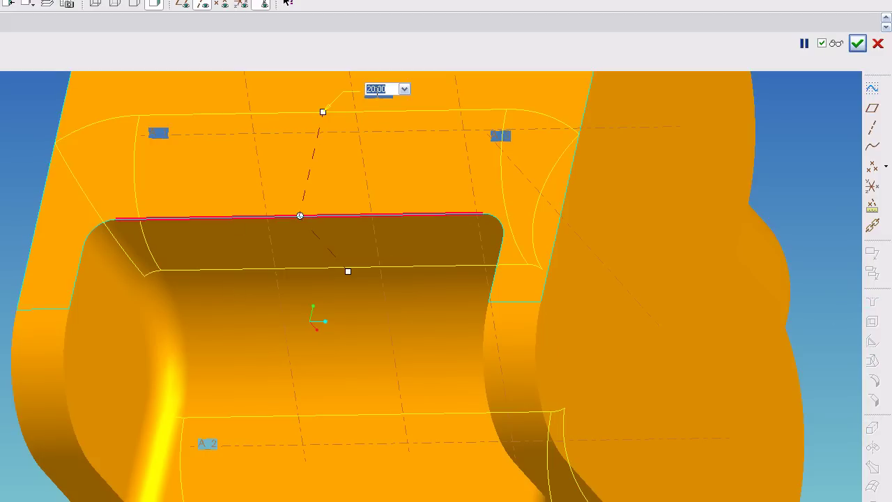
# Complete the 5.00 round around the pocket opening and inspect the rounded edges
pyautogui.click(857, 43)
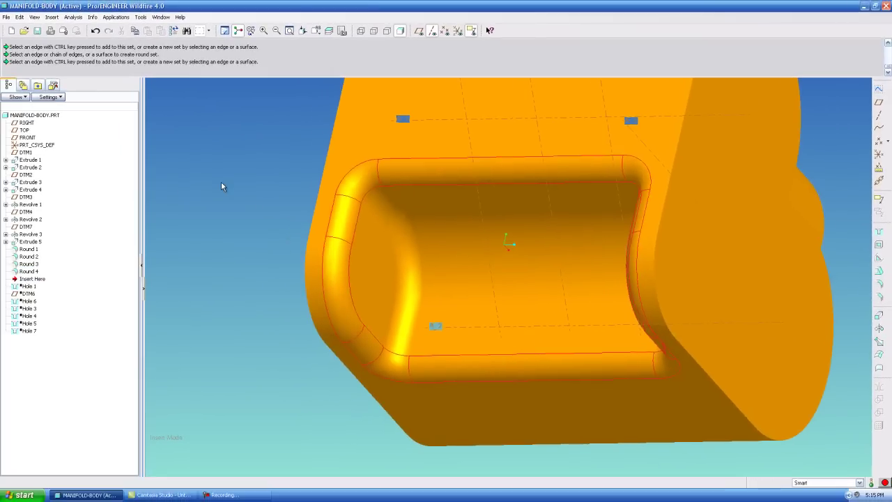
pyautogui.moveTo(300, 213)
pyautogui.mouseDown(button='middle')
pyautogui.moveTo(327, 225)
pyautogui.moveTo(419, 185)
pyautogui.moveTo(373, 186)
pyautogui.moveTo(356, 200)
pyautogui.mouseUp(button='middle')
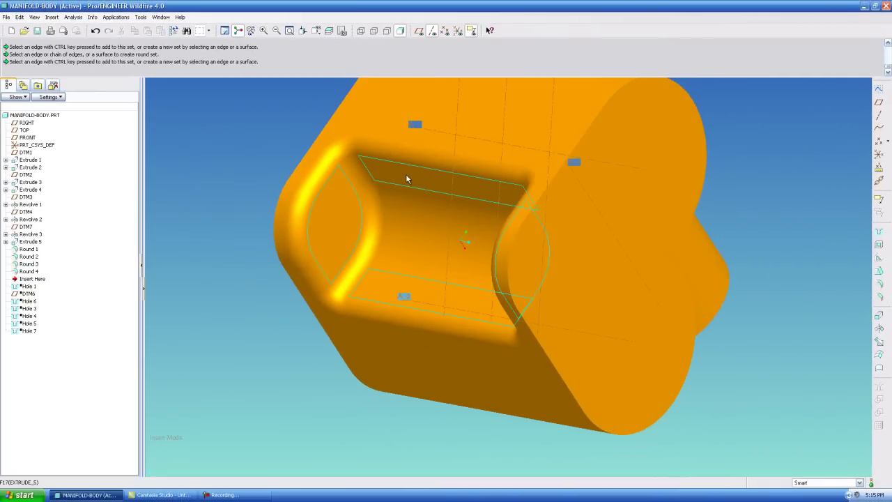
pyautogui.moveTo(408, 180); pyautogui.dragTo(392, 247, button='middle')
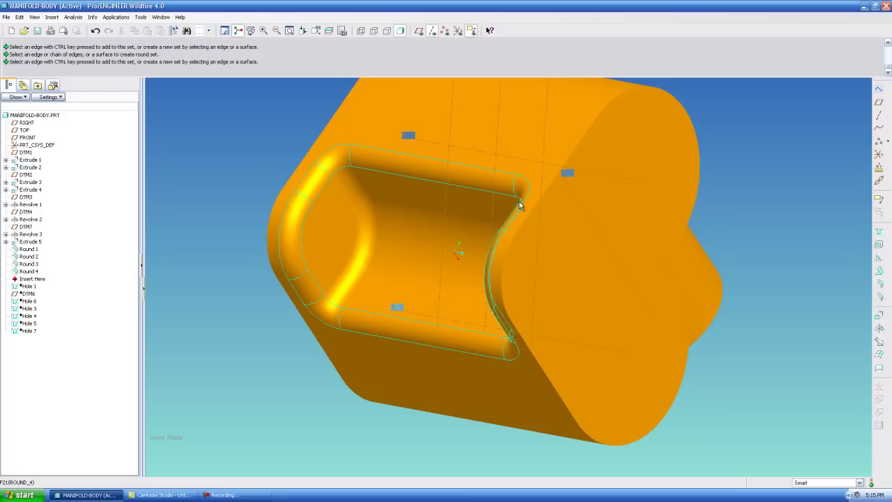
pyautogui.moveTo(390, 166)
pyautogui.mouseDown(button='middle')
pyautogui.moveTo(572, 202)
pyautogui.moveTo(548, 205)
pyautogui.moveTo(518, 239)
pyautogui.moveTo(479, 251)
pyautogui.moveTo(518, 231)
pyautogui.moveTo(476, 226)
pyautogui.moveTo(659, 231)
pyautogui.moveTo(632, 220)
pyautogui.moveTo(625, 232)
pyautogui.mouseUp(button='middle')
pyautogui.scroll(-3, 581, 197)
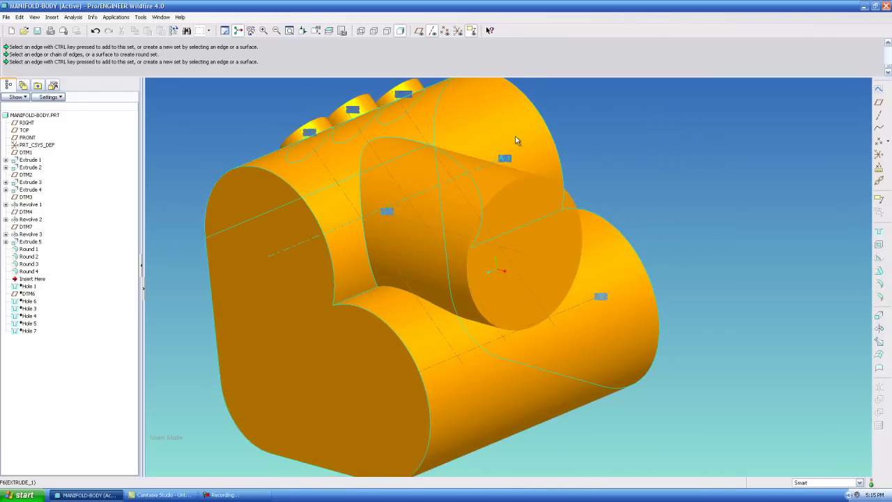
pyautogui.scroll(-2, 432, 267)
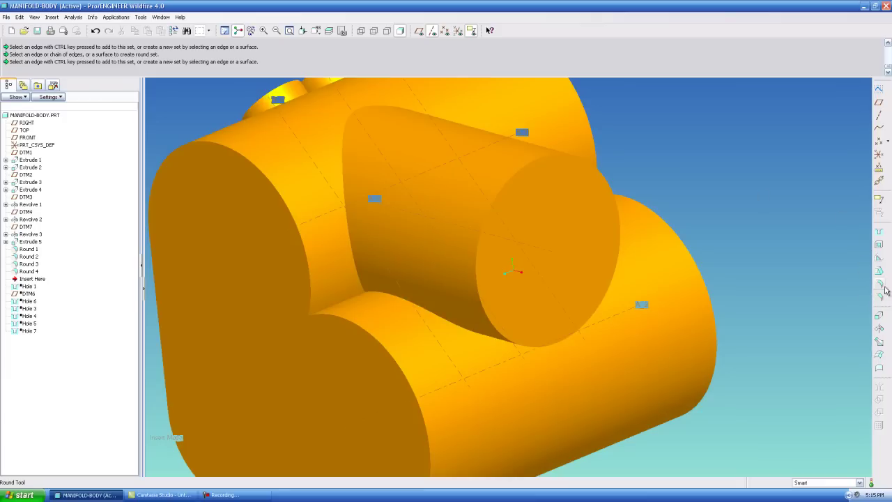
pyautogui.click(347, 209)
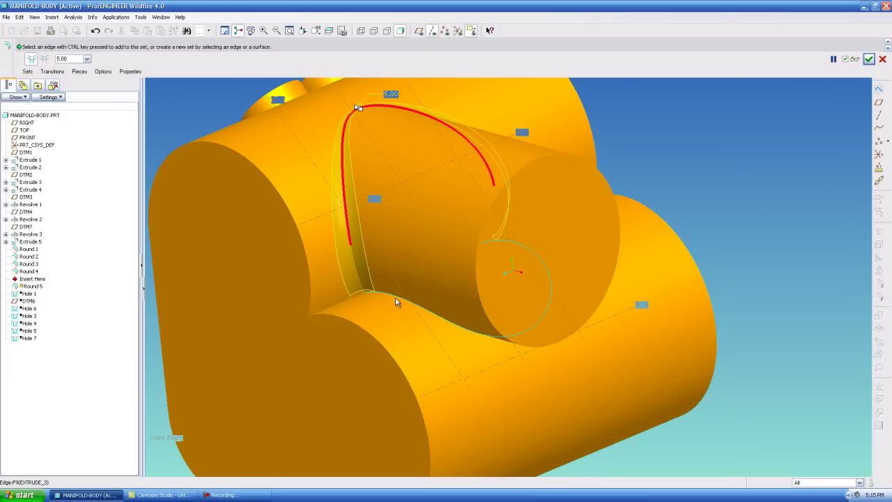
pyautogui.keyDown('ctrl'); pyautogui.click(411, 311); pyautogui.keyUp('ctrl')
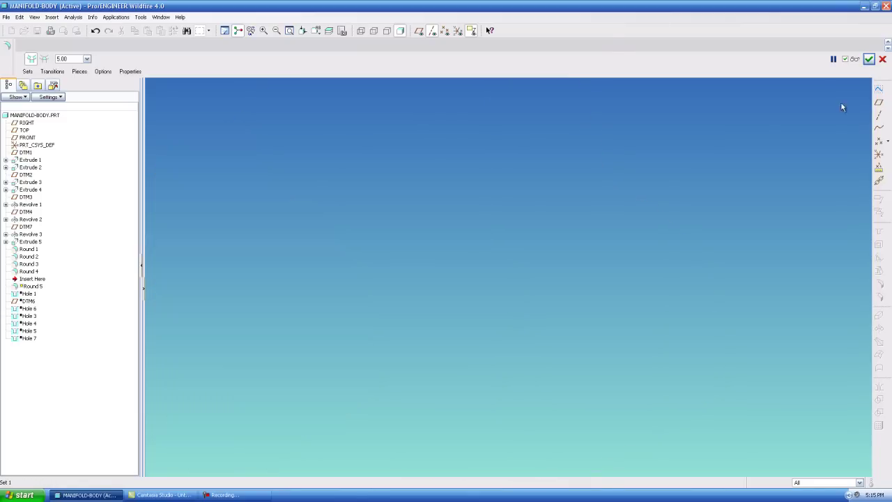
pyautogui.click(884, 59)
# Round both junction edges of the large bore boss where it meets the body
pyautogui.click(430, 268)
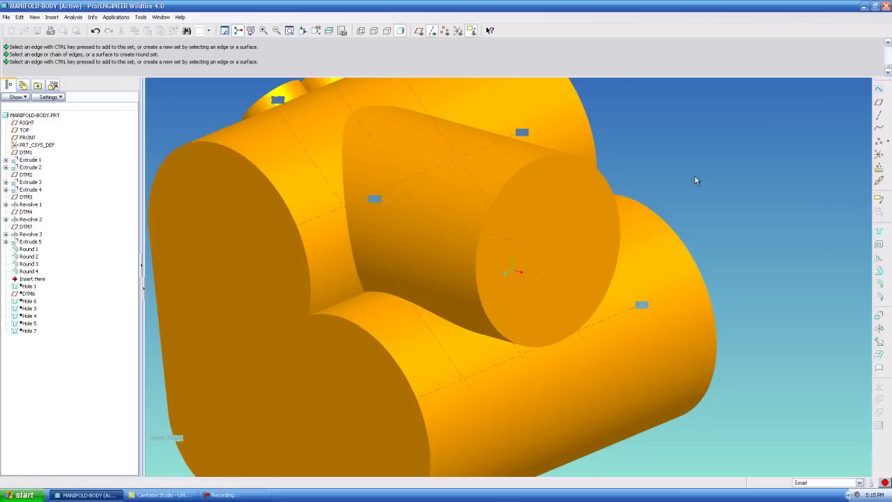
pyautogui.click(347, 304)
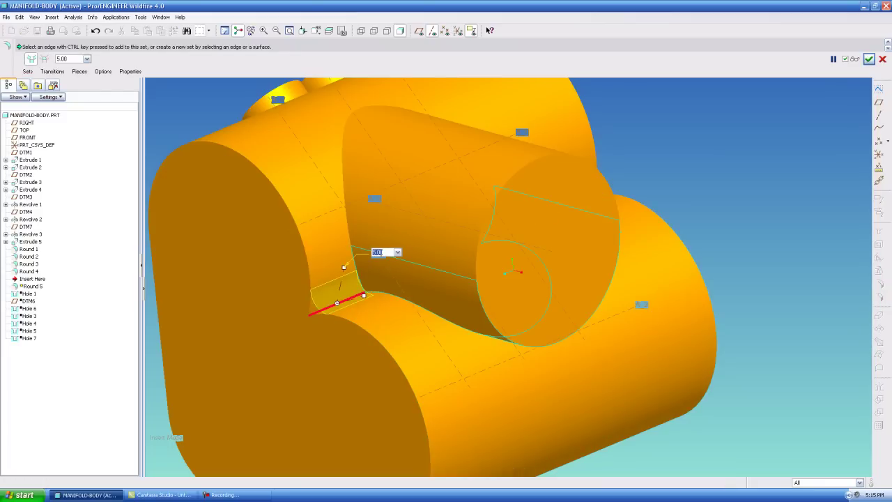
pyautogui.write('5')
pyautogui.press('Return')
pyautogui.moveTo(550, 262); pyautogui.dragTo(551, 221, button='middle')
pyautogui.click(556, 218)
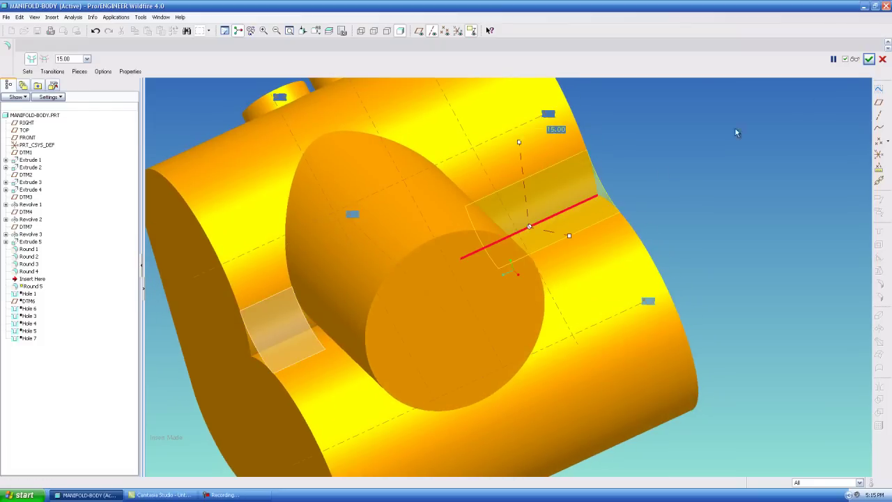
pyautogui.middleClick(720, 197)
pyautogui.moveTo(713, 212); pyautogui.dragTo(601, 223, button='middle')
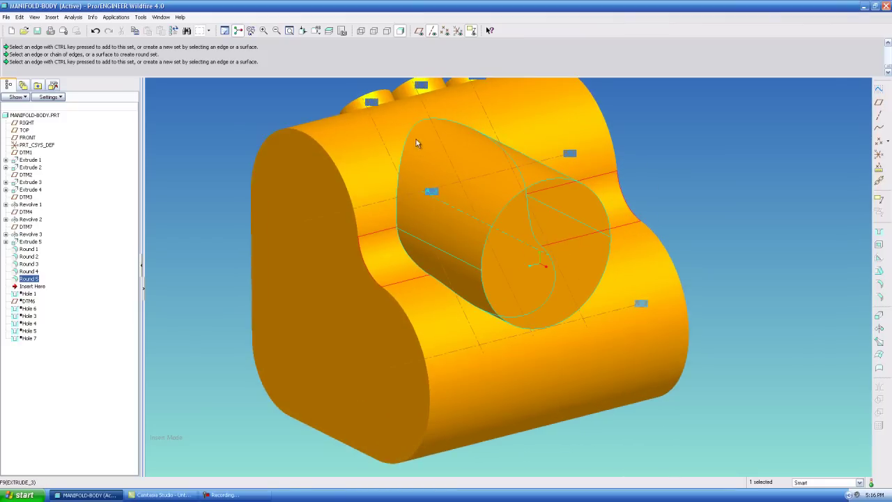
# Change the boss round's radius to 5 and complete the feature
pyautogui.click(558, 200)
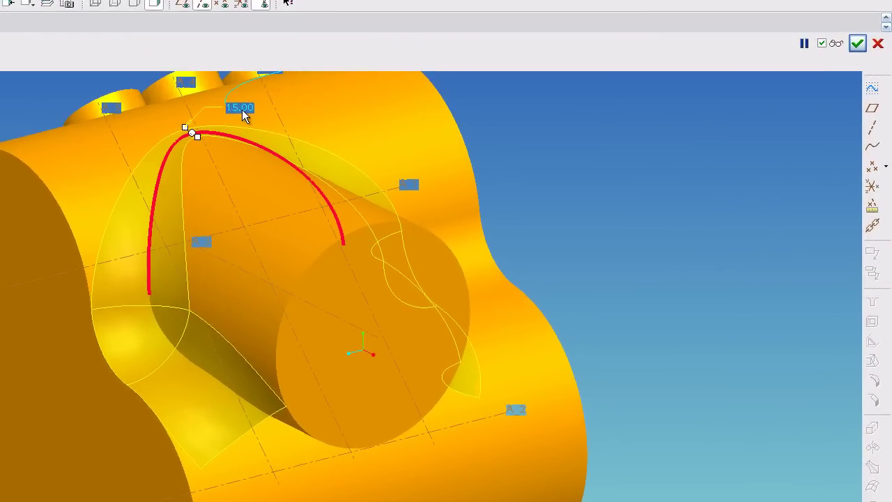
pyautogui.write('5')
pyautogui.press('Return')
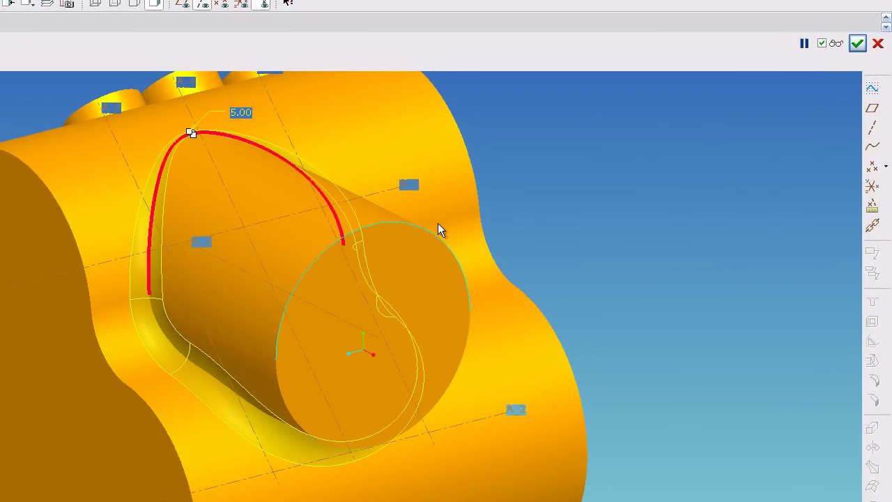
pyautogui.moveTo(666, 180)
pyautogui.mouseDown(button='middle')
pyautogui.moveTo(578, 158)
pyautogui.moveTo(634, 154)
pyautogui.moveTo(665, 163)
pyautogui.moveTo(657, 201)
pyautogui.mouseUp(button='middle')
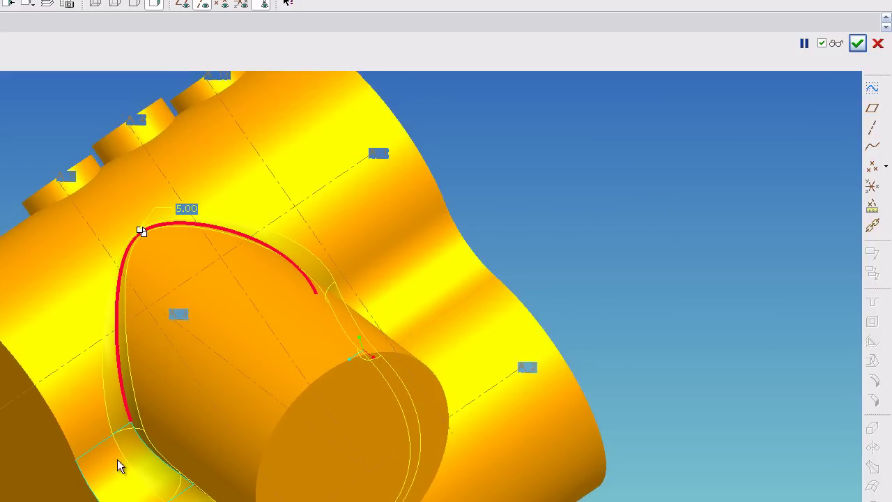
pyautogui.middleClick(669, 175)
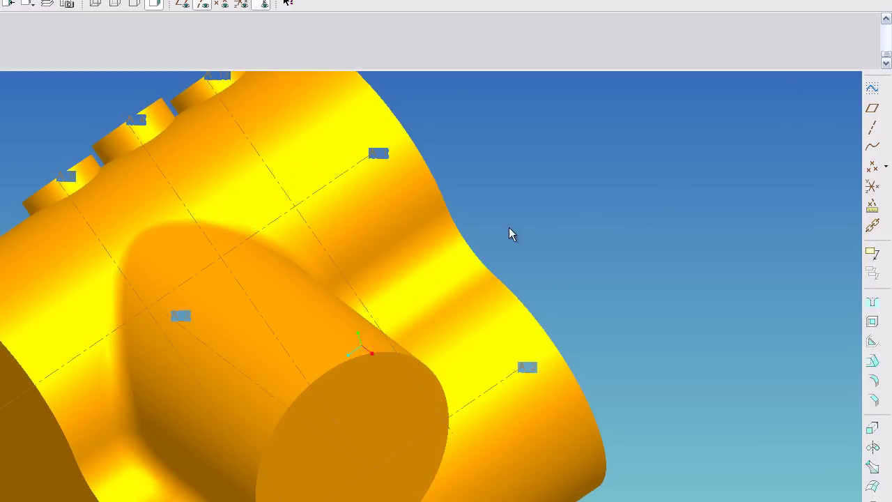
pyautogui.moveTo(510, 233); pyautogui.dragTo(627, 231, button='middle')
# Start a 2.00 round on the third port boss's base edge
pyautogui.hotkey('ctrl', 'd')
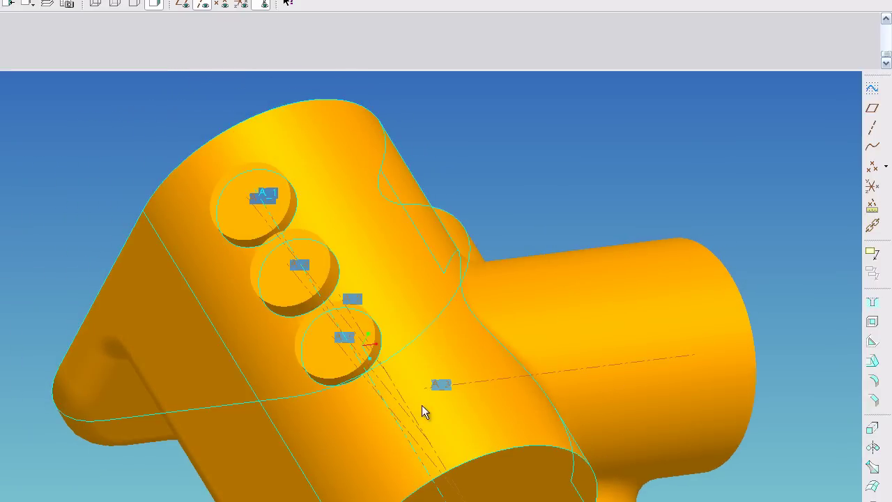
pyautogui.moveTo(442, 408); pyautogui.dragTo(440, 233, button='middle')
pyautogui.scroll(-5, 440, 233)
pyautogui.scroll(5, 363, 266)
pyautogui.moveTo(362, 267); pyautogui.dragTo(379, 251, button='middle')
pyautogui.click(872, 380)
pyautogui.click(521, 288)
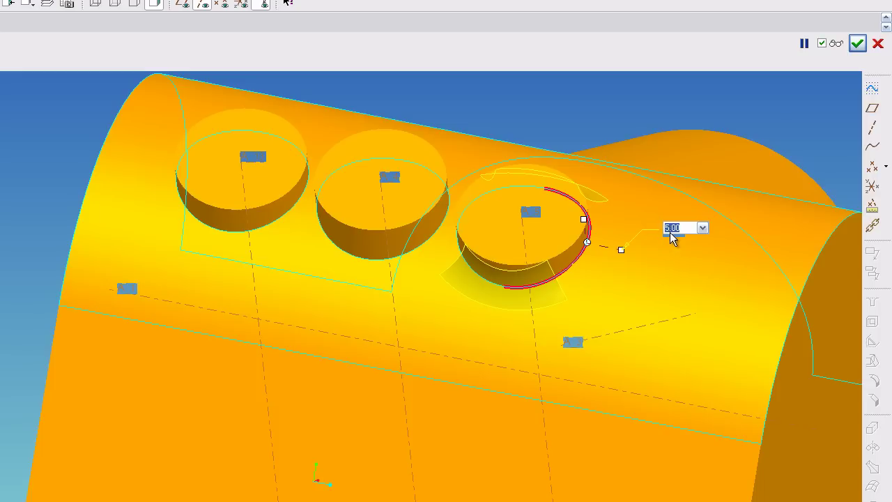
pyautogui.press('Return')
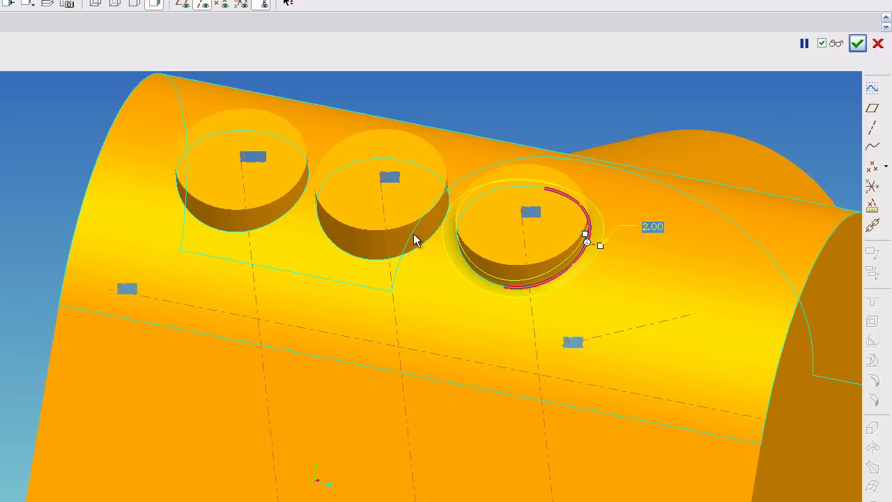
# Add the second and first boss base edges and finish the 2.00 Round 7
pyautogui.keyDown('ctrl'); pyautogui.click(396, 257); pyautogui.keyUp('ctrl')
pyautogui.keyDown('ctrl'); pyautogui.click(233, 231); pyautogui.keyUp('ctrl')
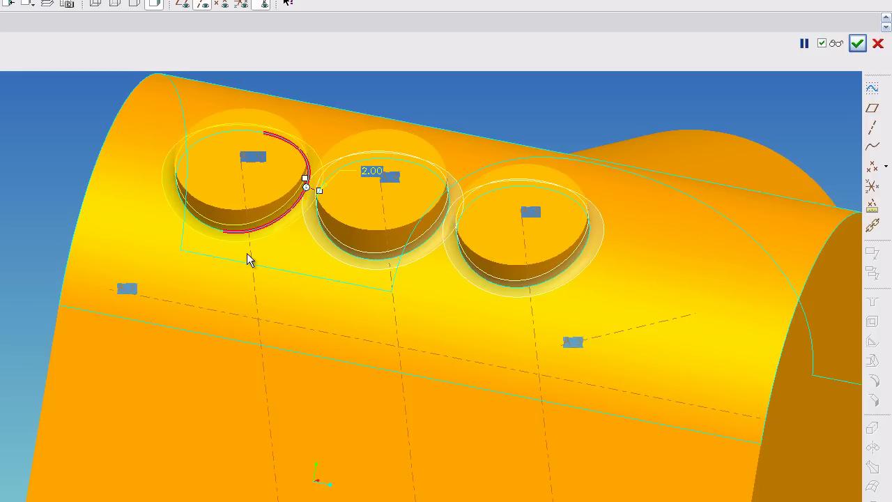
pyautogui.click(857, 43)
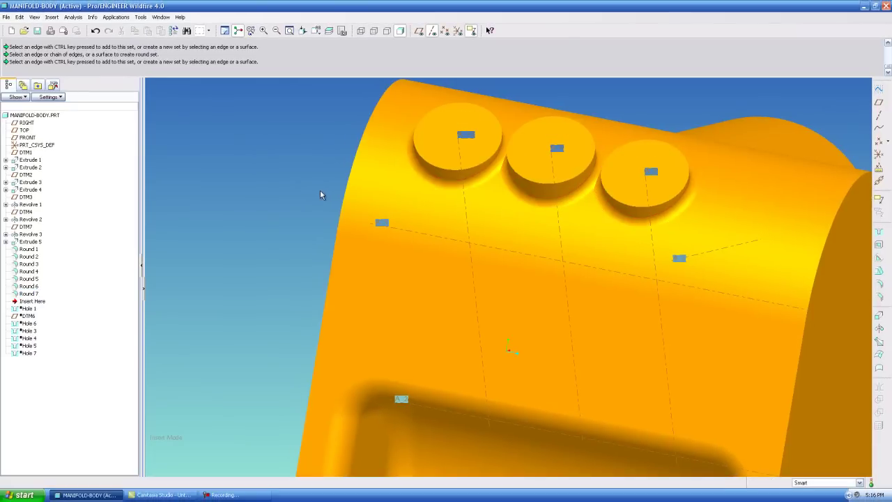
pyautogui.moveTo(320, 194)
pyautogui.mouseDown(button='middle')
pyautogui.moveTo(583, 145)
pyautogui.moveTo(446, 167)
pyautogui.moveTo(463, 152)
pyautogui.moveTo(464, 161)
pyautogui.mouseUp(button='middle')
pyautogui.scroll(2, 488, 160)
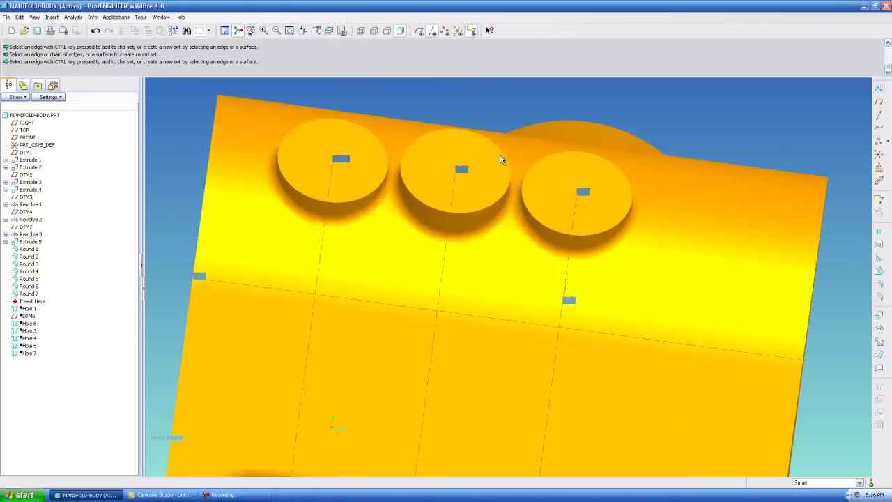
pyautogui.moveTo(528, 193)
pyautogui.mouseDown(button='middle')
pyautogui.moveTo(528, 169)
pyautogui.moveTo(524, 177)
pyautogui.mouseUp(button='middle')
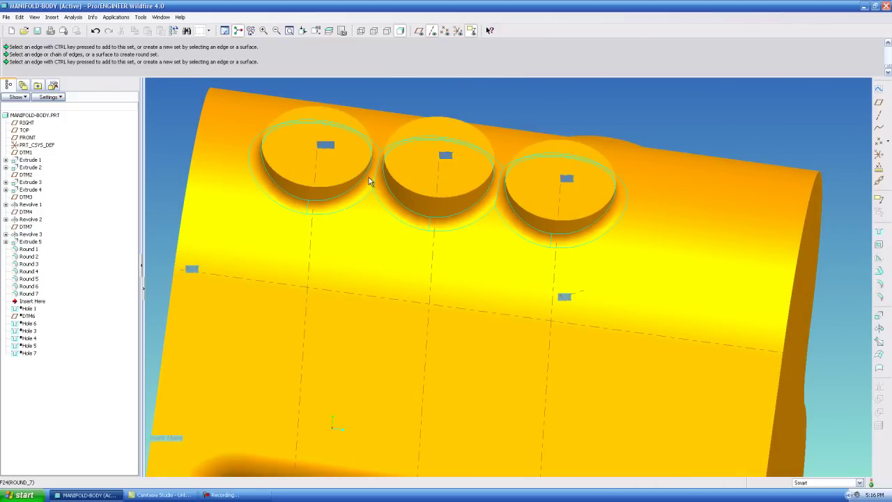
# Delete Round 7 from the three port bosses and launch a new Extrude 6
pyautogui.rightClick(503, 217)
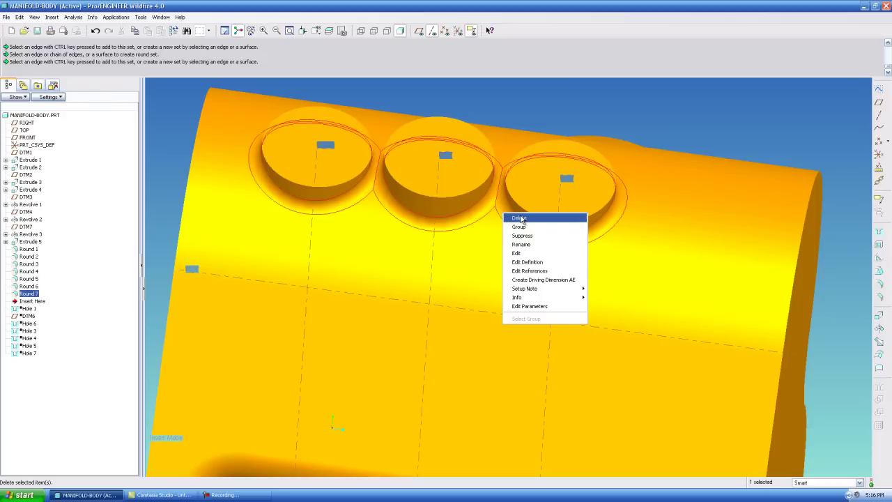
pyautogui.click(519, 218)
pyautogui.click(432, 264)
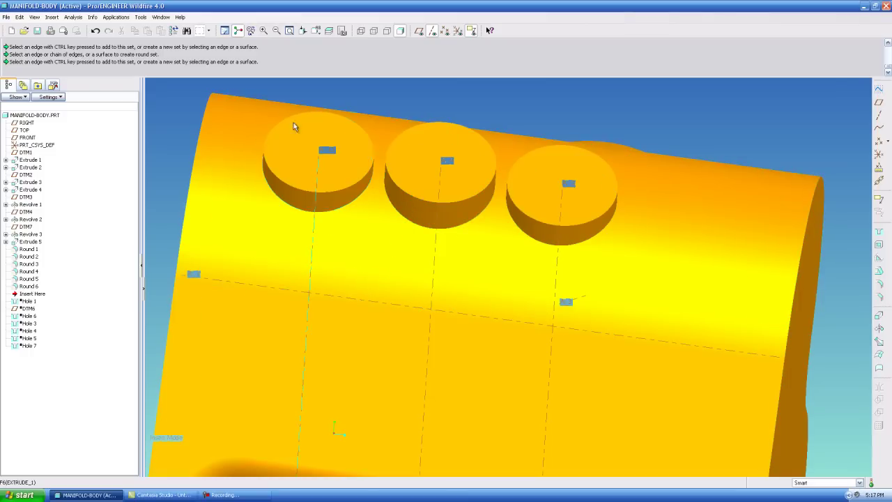
pyautogui.click(878, 328)
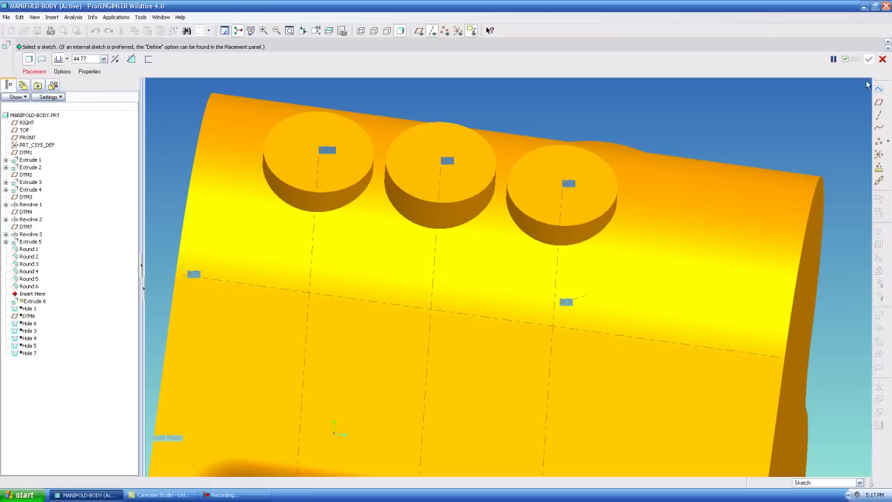
# Cancel the extrude and round the third and middle boss base edges at radius 10
pyautogui.click(882, 60)
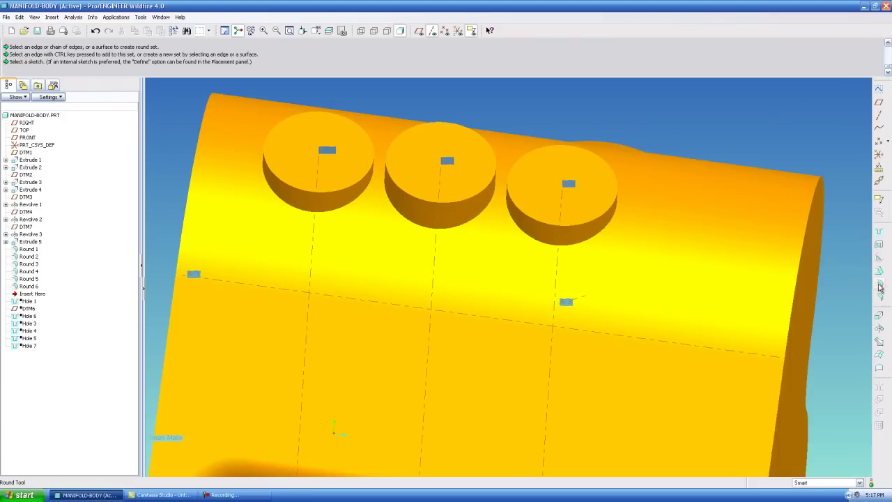
pyautogui.click(524, 225)
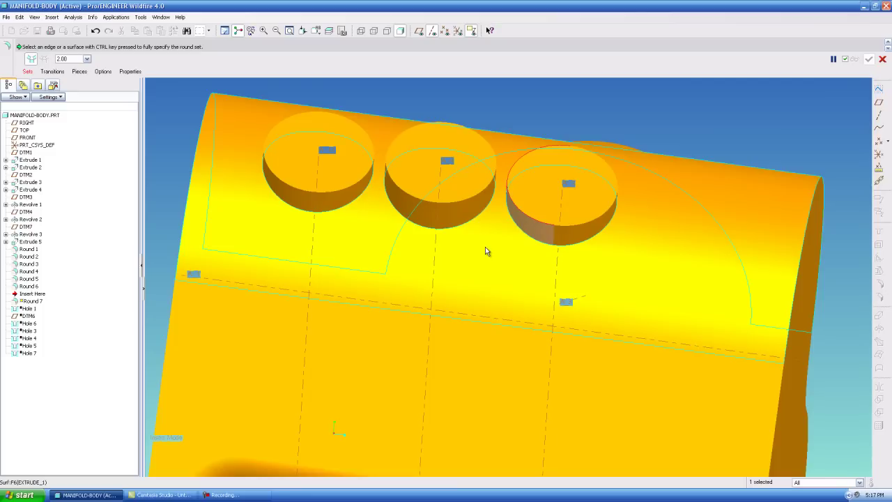
pyautogui.keyDown('ctrl'); pyautogui.click(479, 208); pyautogui.keyUp('ctrl')
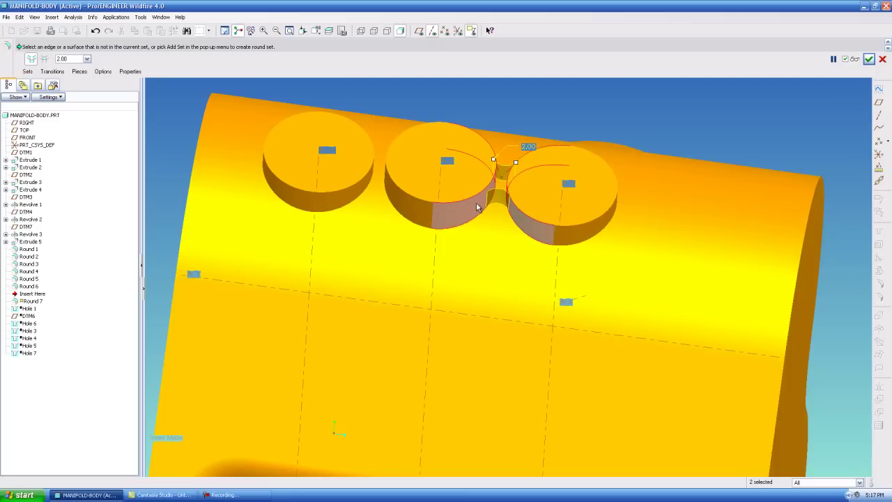
pyautogui.write('10')
pyautogui.press('Return')
# Reduce the boss round's radius to 5
pyautogui.scroll(-3, 614, 242)
pyautogui.moveTo(614, 242); pyautogui.dragTo(517, 193, button='middle')
pyautogui.scroll(3, 517, 193)
pyautogui.doubleClick(492, 96)
pyautogui.write('5')
pyautogui.press('Return')
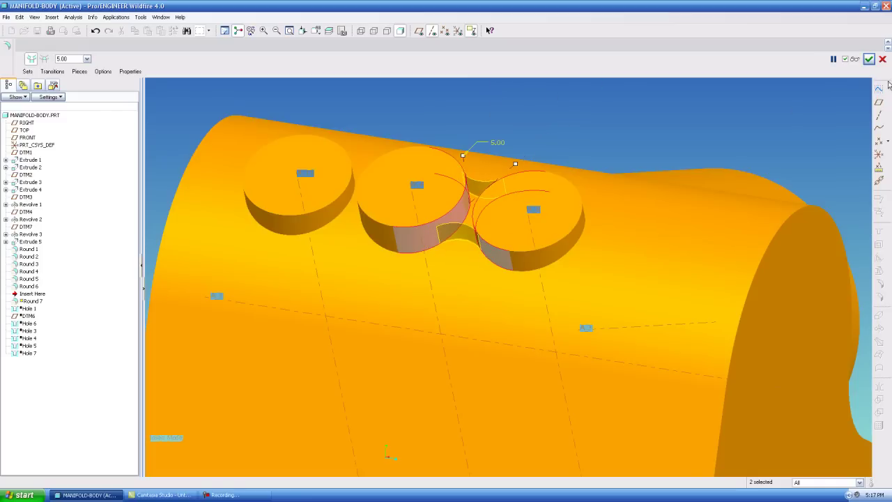
# Cancel the failed round from the Troubleshooter and restart the Extrude tool
pyautogui.click(869, 59)
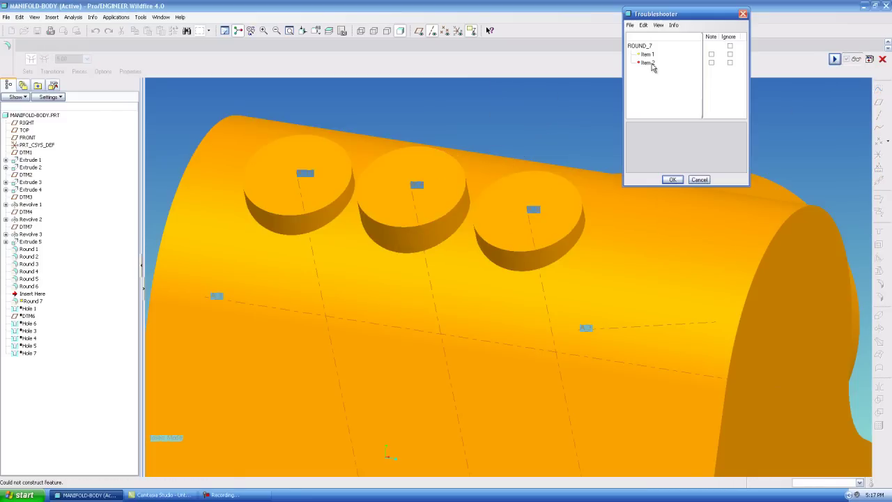
pyautogui.click(648, 63)
pyautogui.click(699, 181)
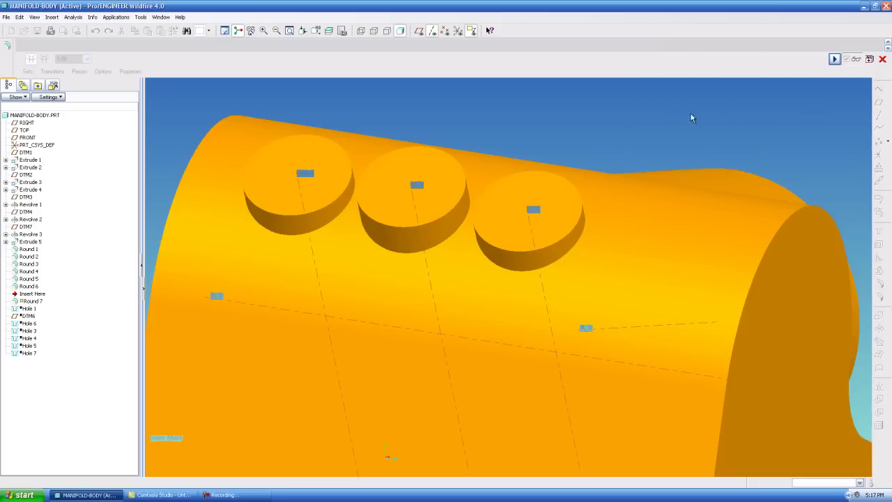
pyautogui.click(430, 269)
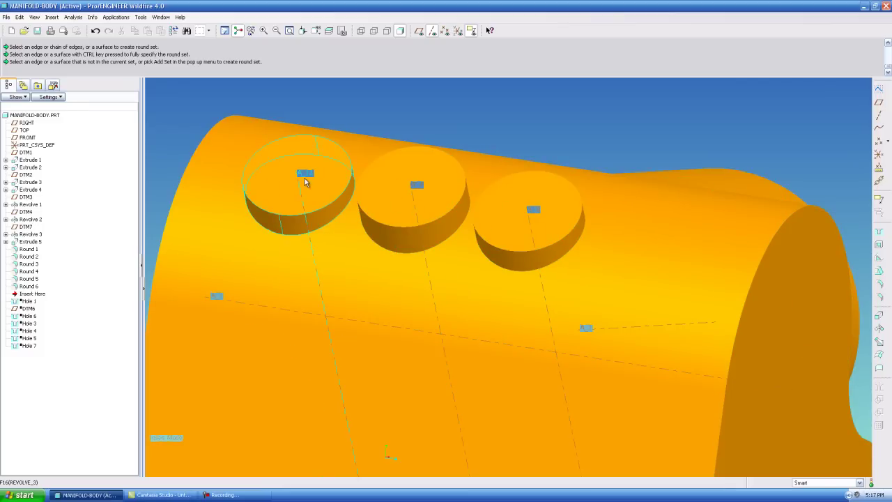
pyautogui.click(879, 314)
# Place the extrude sketch plane on the third port boss's top face
pyautogui.click(34, 71)
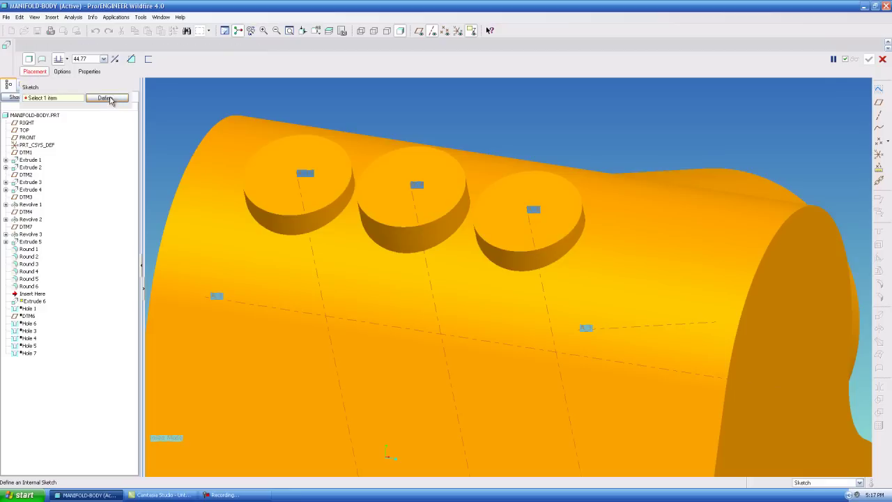
pyautogui.click(108, 102)
pyautogui.click(504, 212)
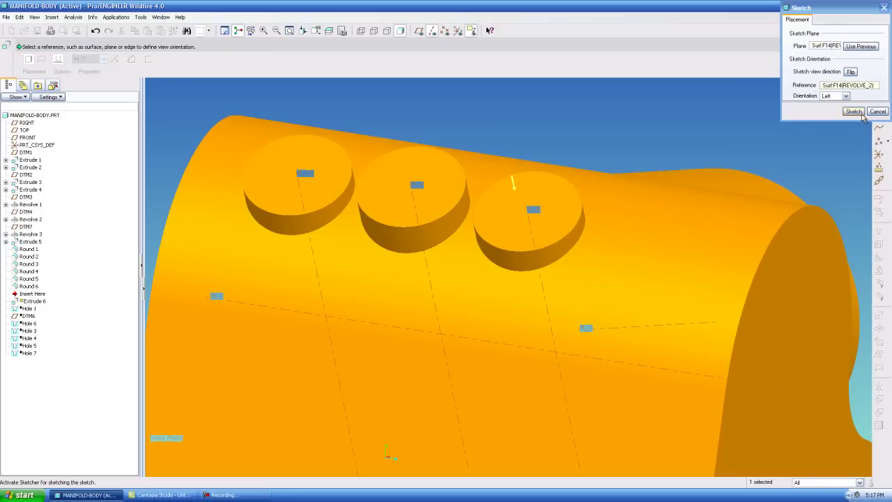
pyautogui.click(854, 111)
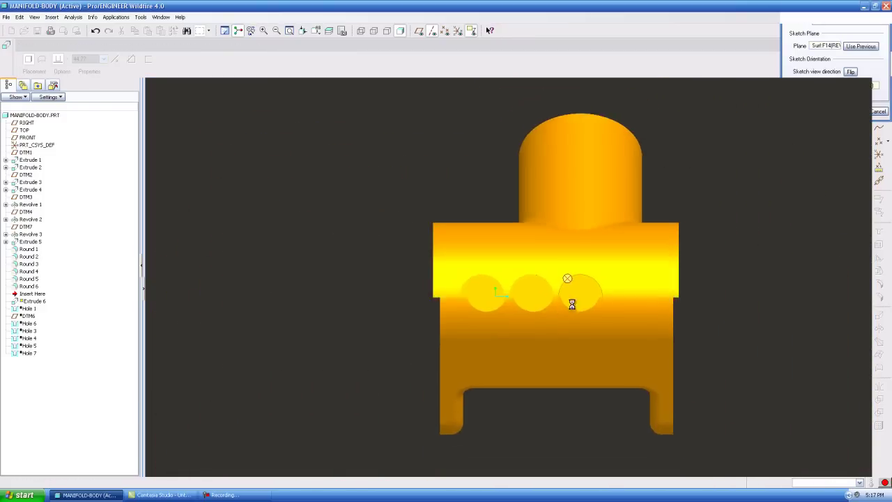
# Add the left, middle and right boss circles as sketch references
pyautogui.scroll(1, 603, 287)
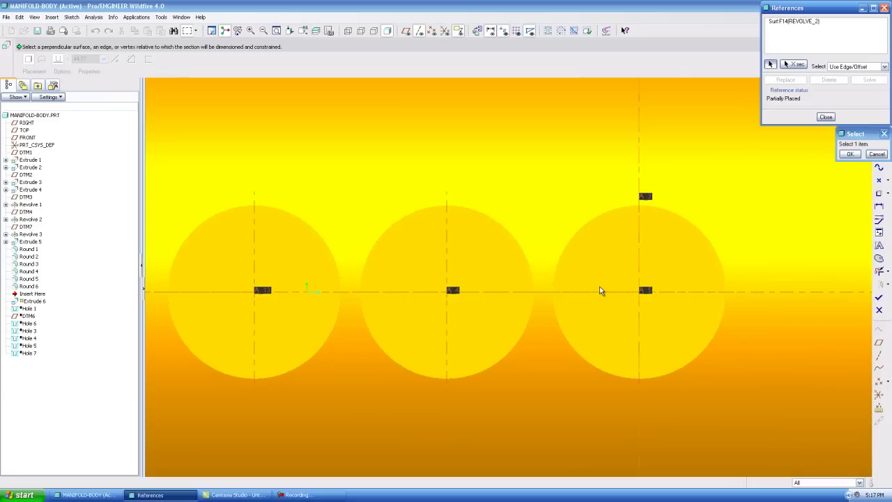
pyautogui.click(620, 208)
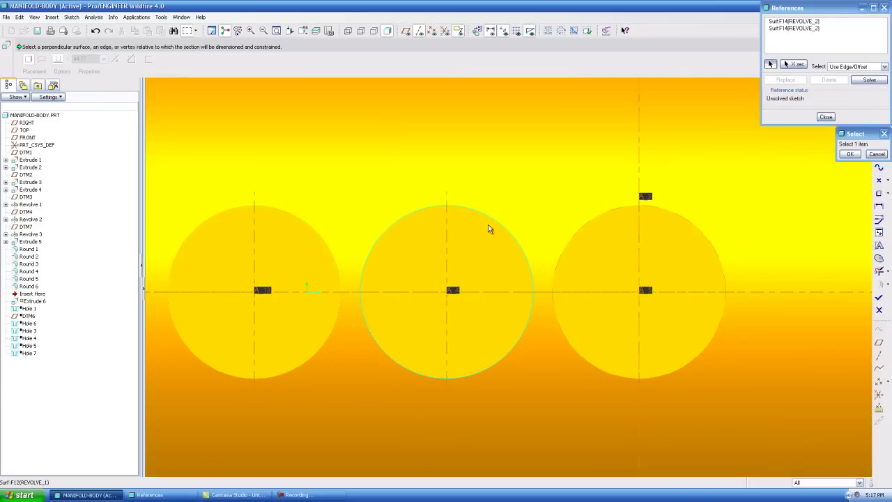
pyautogui.click(307, 226)
pyautogui.click(307, 226)
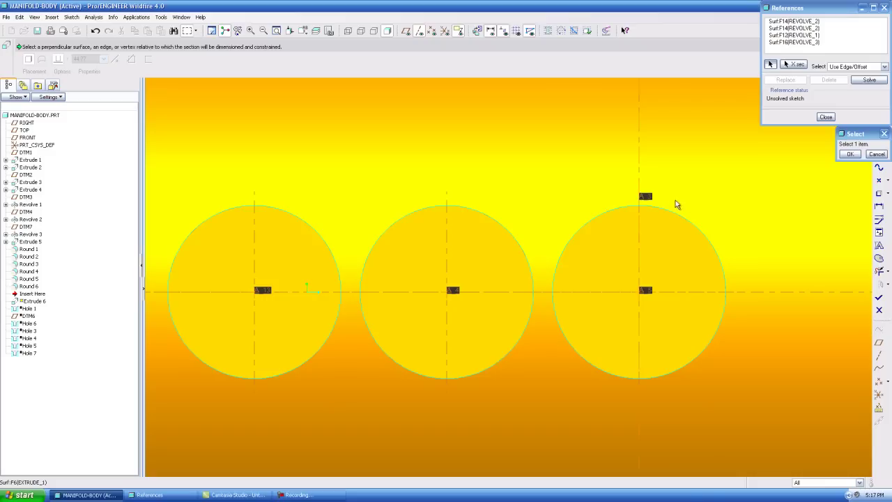
pyautogui.click(824, 123)
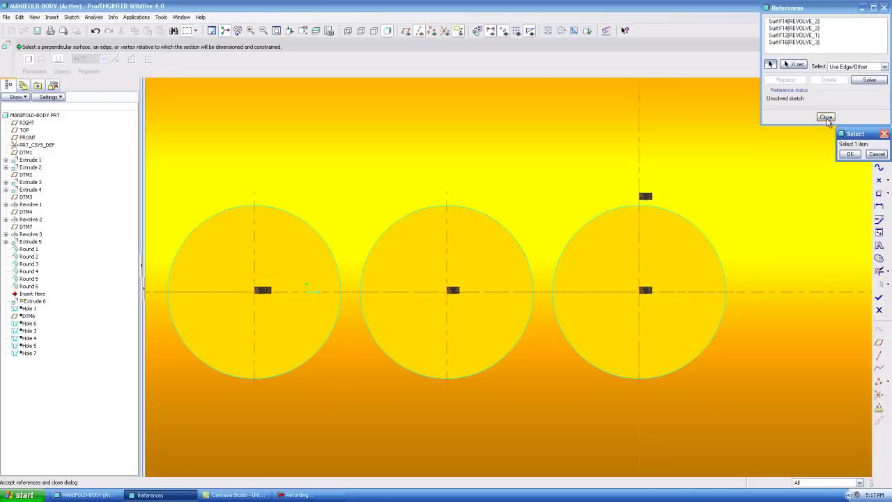
pyautogui.click(850, 154)
pyautogui.click(826, 116)
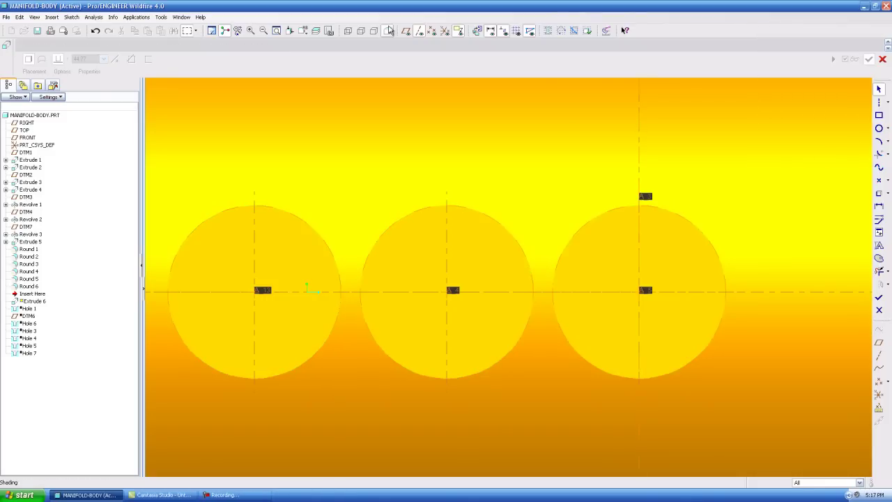
# Draw upper and lower 3-point arcs between the middle and right circles
pyautogui.click(375, 31)
pyautogui.click(879, 141)
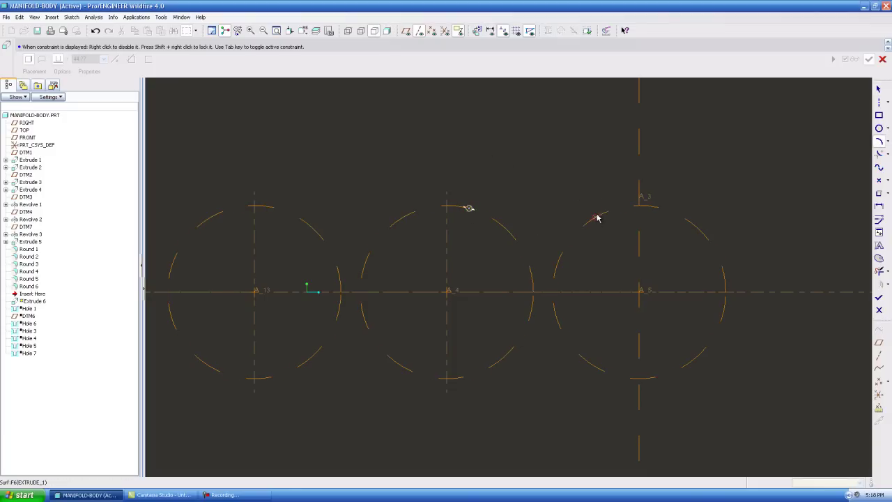
pyautogui.click(603, 216)
pyautogui.click(549, 221)
pyautogui.click(463, 377)
pyautogui.click(608, 376)
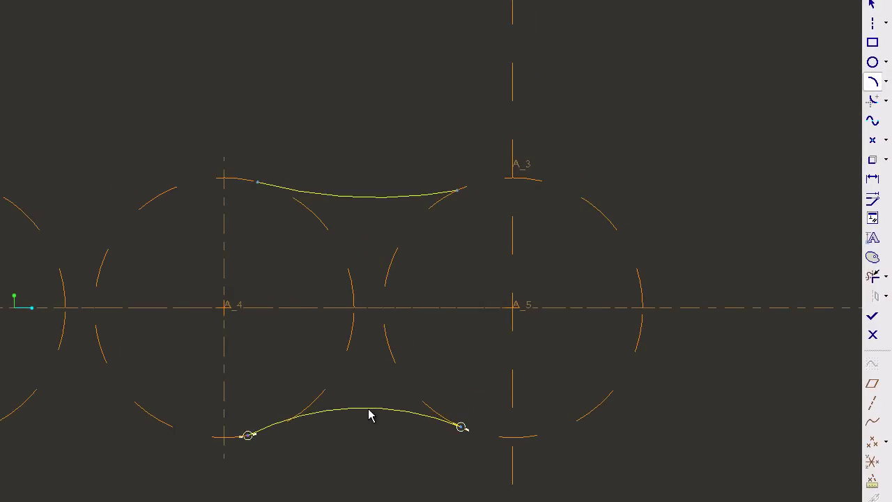
pyautogui.click(370, 412)
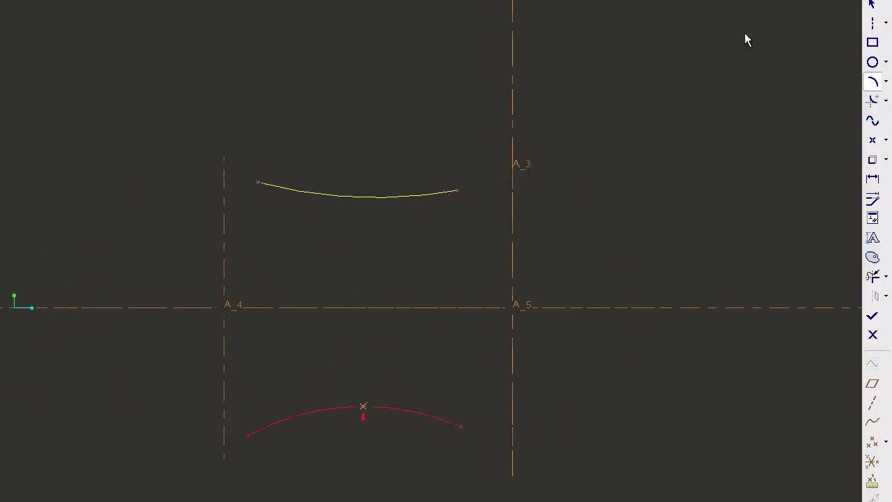
pyautogui.click(873, 4)
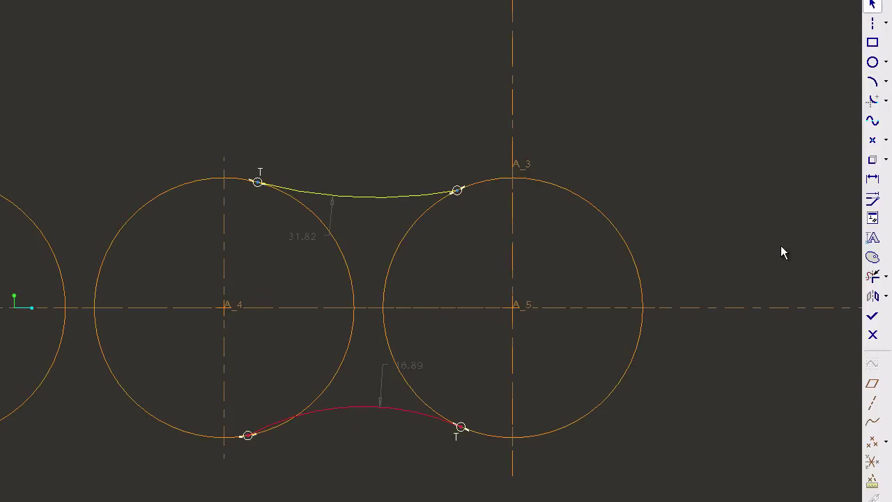
# Make the lower arc tangent to the middle circle
pyautogui.click(873, 218)
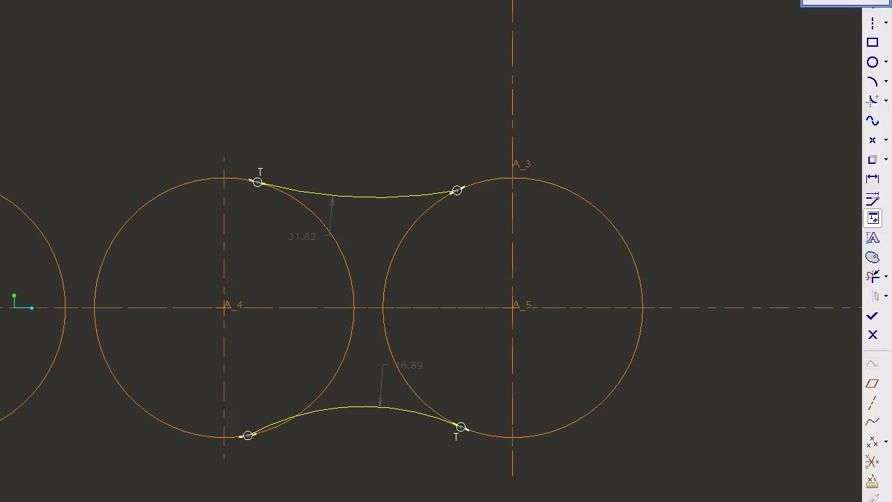
pyautogui.click(321, 192)
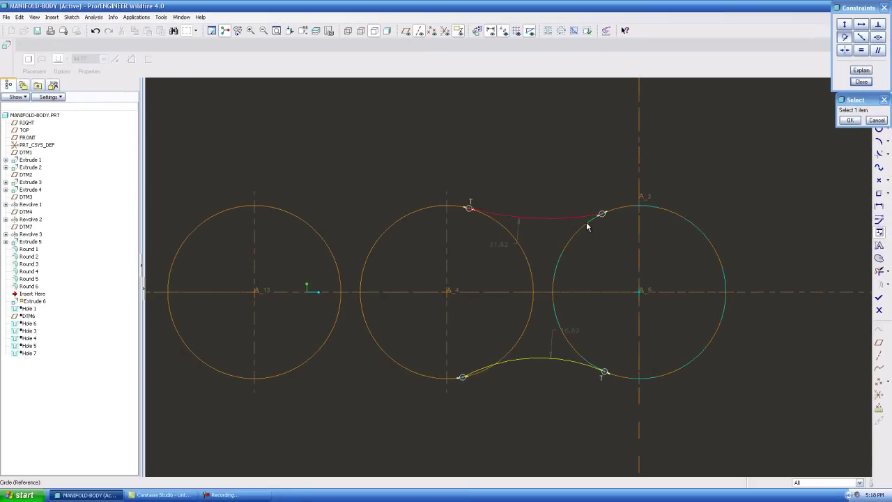
pyautogui.click(481, 375)
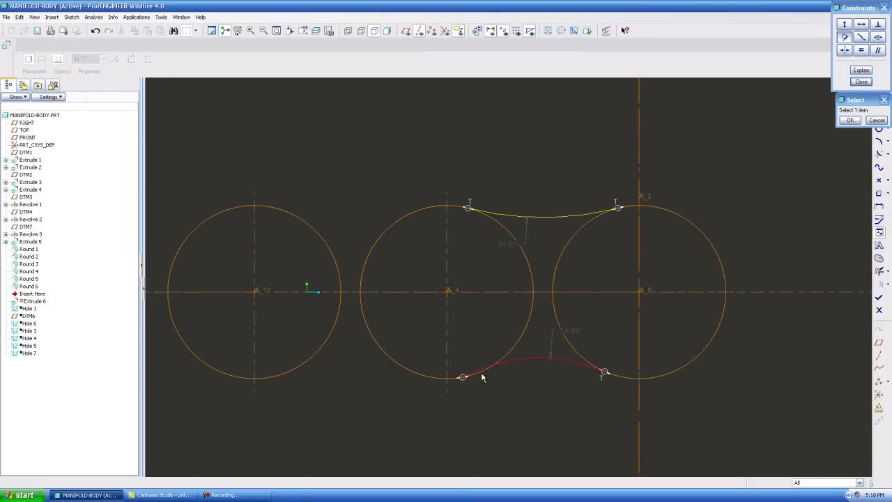
pyautogui.click(515, 348)
pyautogui.click(850, 121)
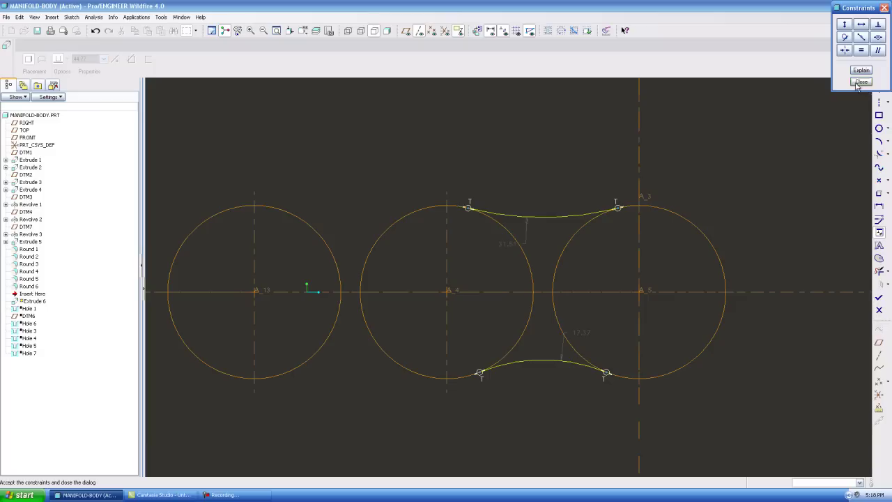
# Set the upper arc's radius to 10.00
pyautogui.doubleClick(508, 243)
pyautogui.write('10')
pyautogui.press('Return')
pyautogui.click(781, 182)
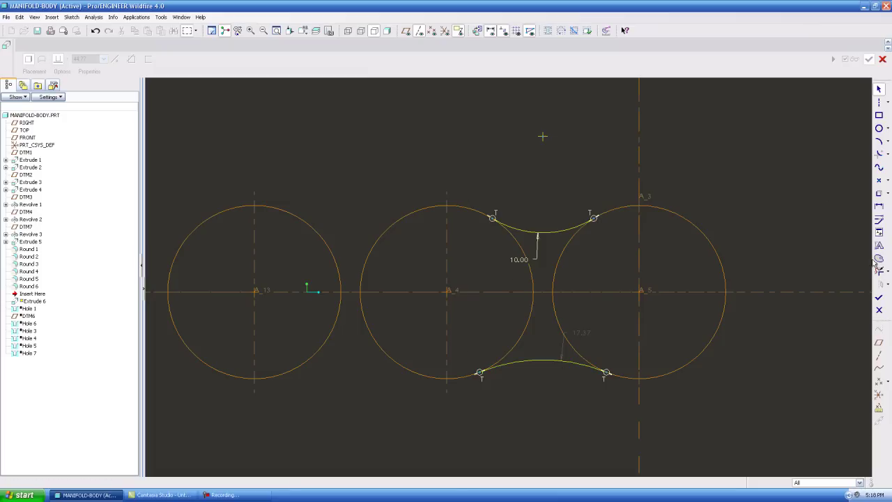
# Fillet the top and bottom gaps between the left and middle circles
pyautogui.click(878, 158)
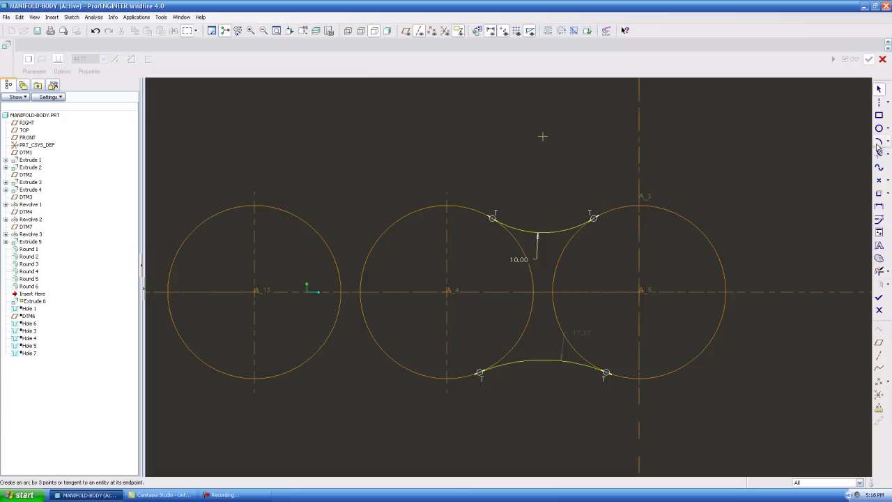
pyautogui.click(412, 216)
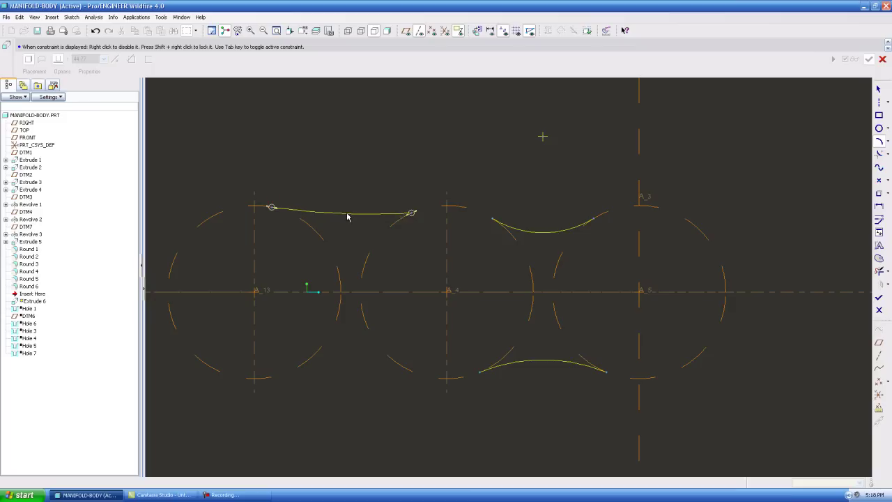
pyautogui.click(264, 380)
pyautogui.click(409, 374)
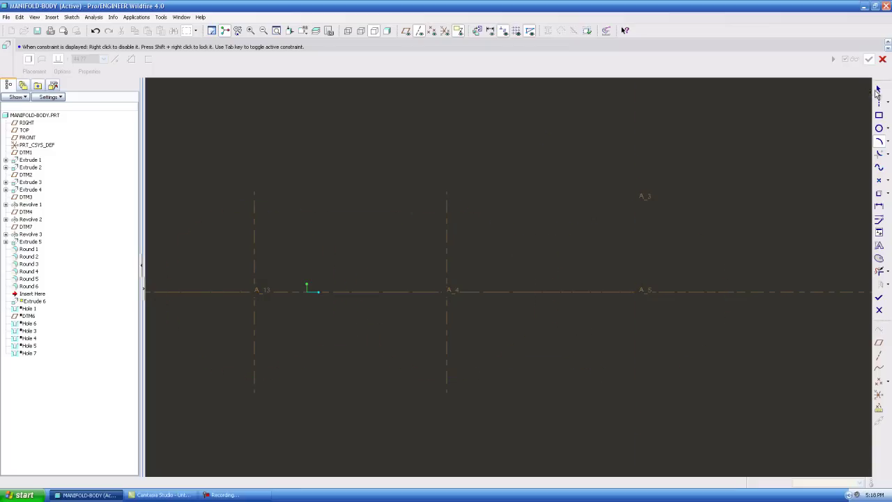
# Make the top-left arc tangent to the middle circle
pyautogui.click(879, 237)
pyautogui.click(844, 37)
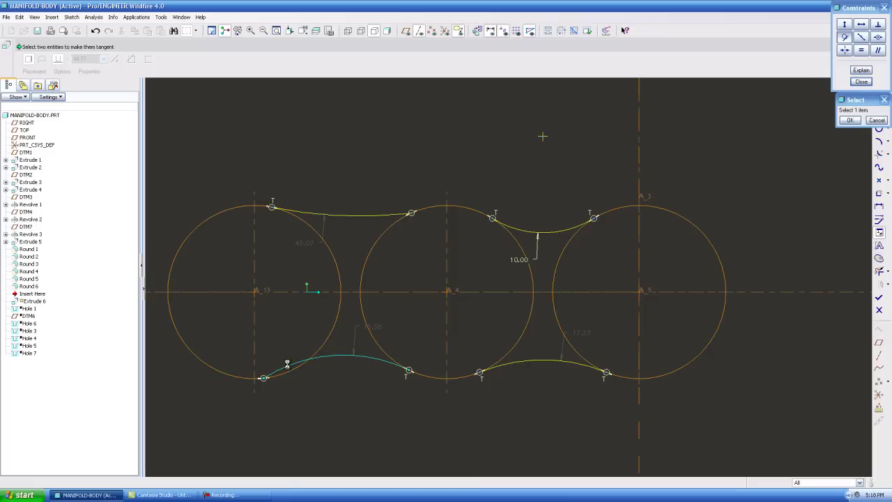
pyautogui.click(427, 352)
pyautogui.middleClick(647, 137)
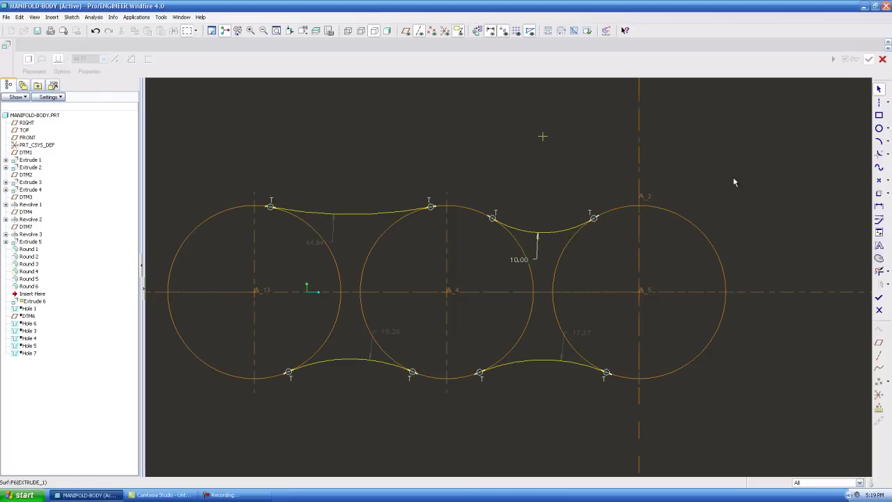
# Constrain all four bridging arcs to equal radius
pyautogui.click(879, 232)
pyautogui.click(860, 50)
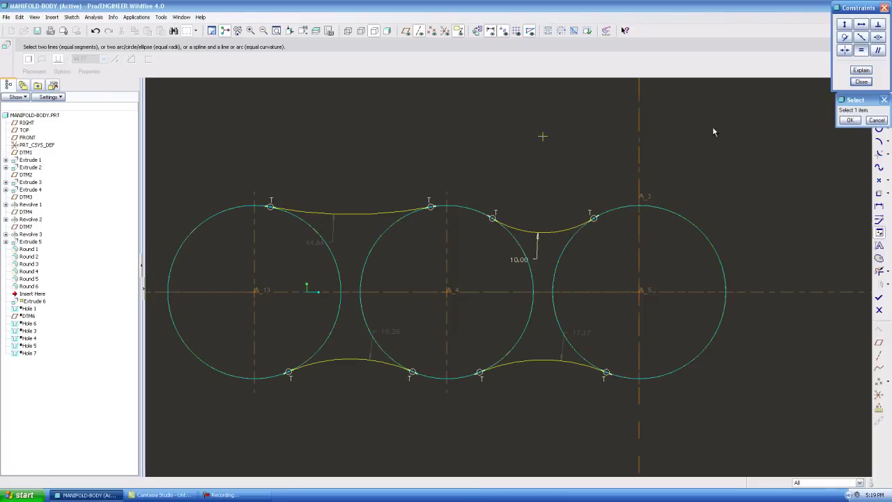
pyautogui.click(559, 232)
pyautogui.click(530, 362)
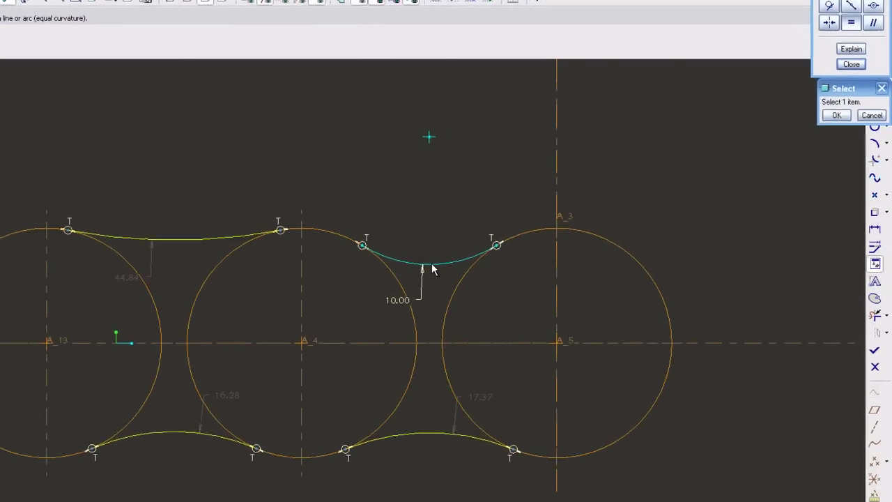
pyautogui.click(178, 443)
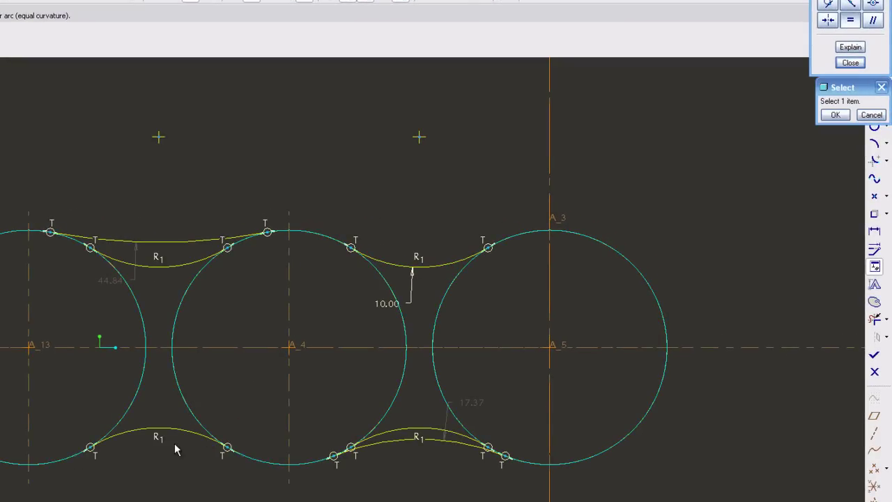
pyautogui.click(850, 62)
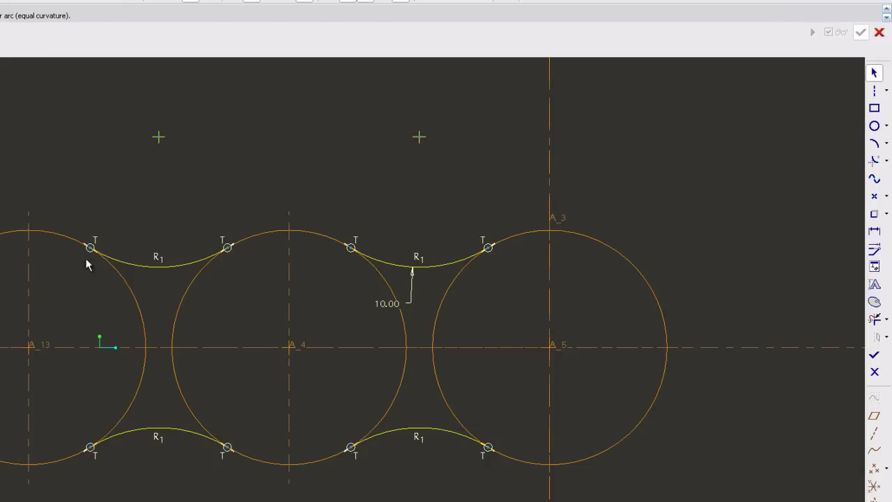
# Reuse the right, middle and left boss circle edges as sketch geometry
pyautogui.click(874, 214)
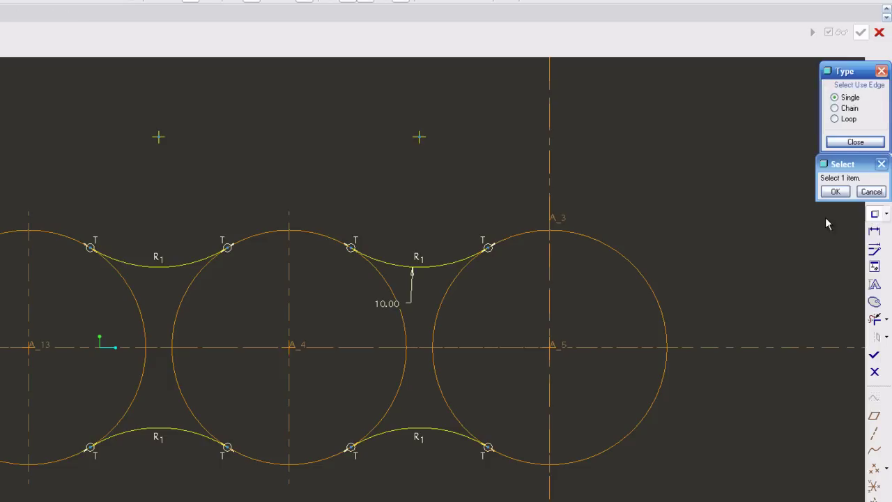
pyautogui.click(458, 280)
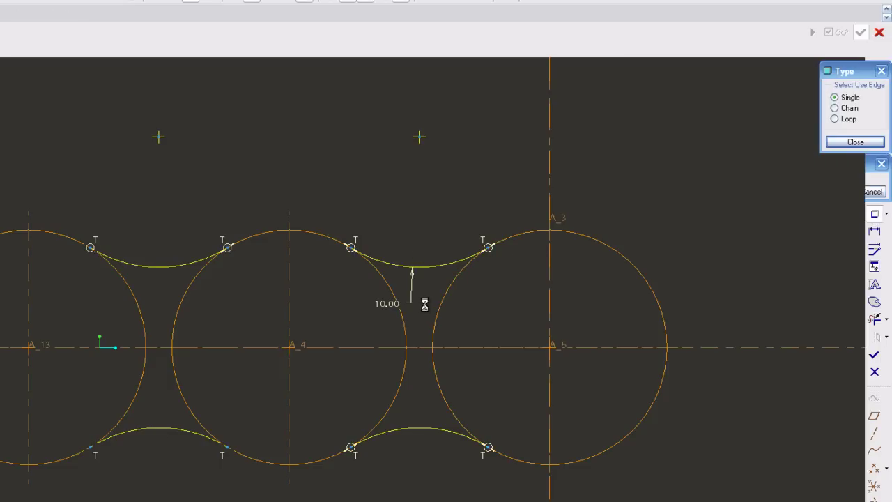
pyautogui.click(403, 314)
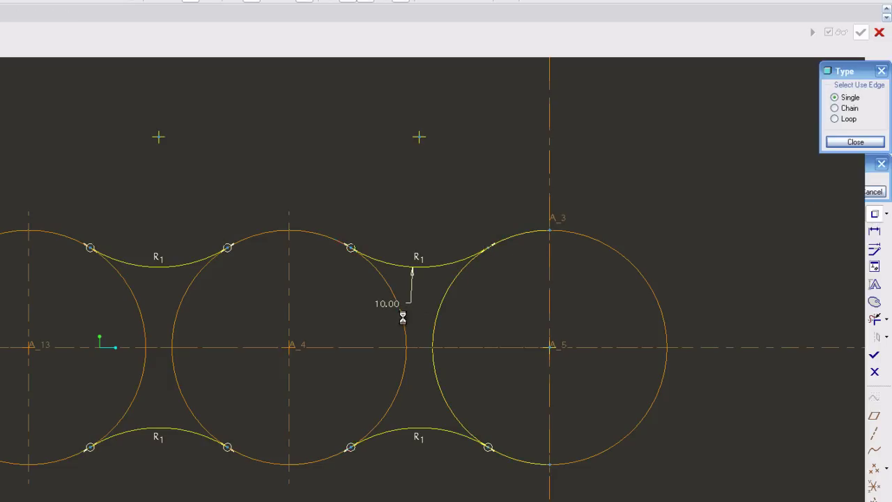
pyautogui.click(184, 295)
pyautogui.click(142, 315)
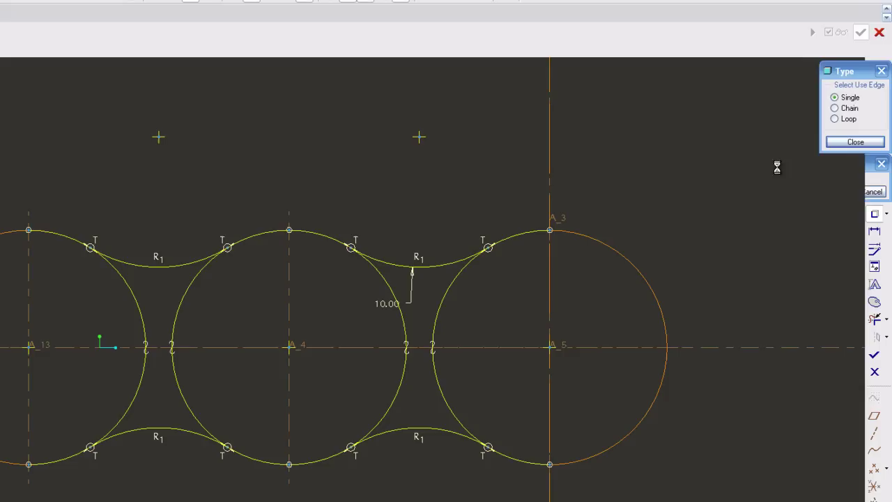
pyautogui.click(855, 141)
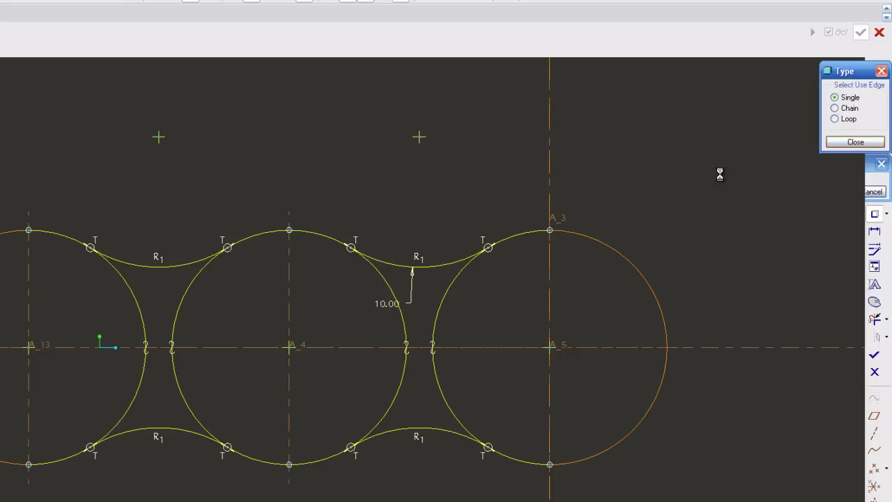
# Trim the inner circle arcs into one lobed outline and finish the sketch
pyautogui.click(876, 317)
pyautogui.click(540, 237)
pyautogui.click(534, 462)
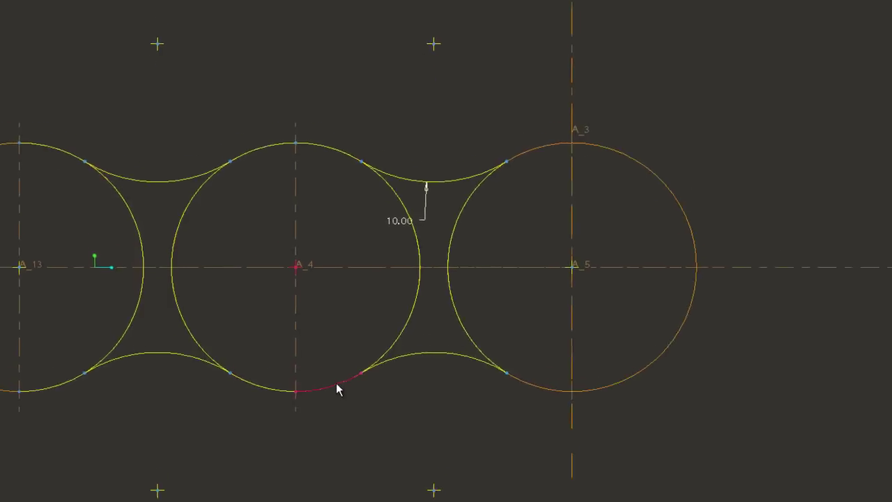
pyautogui.click(265, 463)
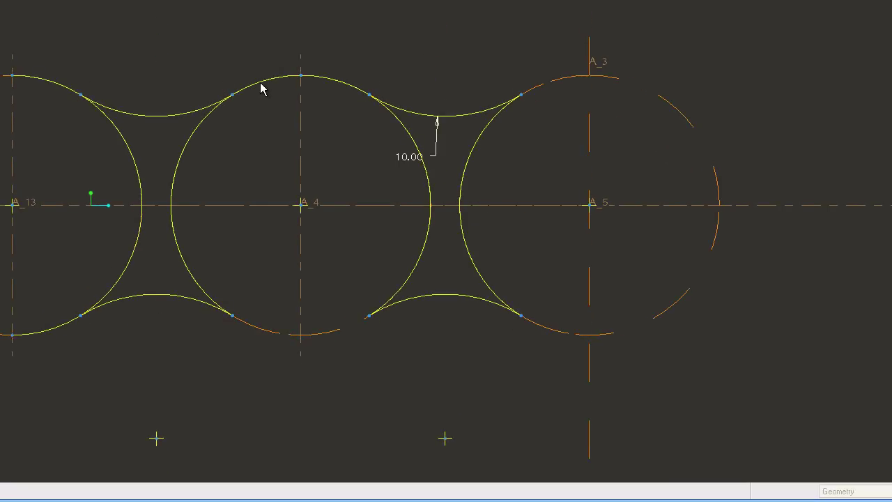
pyautogui.click(262, 88)
pyautogui.click(331, 82)
pyautogui.click(64, 91)
pyautogui.click(52, 330)
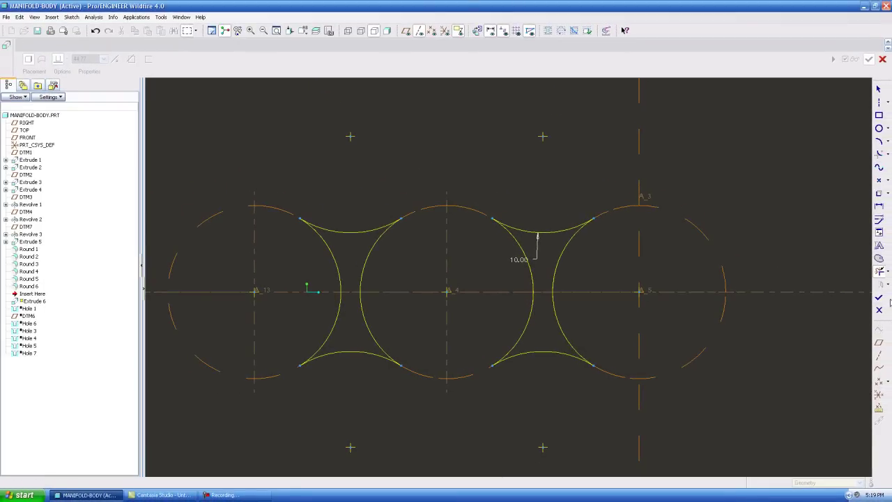
pyautogui.click(879, 297)
# Flip Extrude 6 and extrude it To Selected up to the cylindrical outer surface
pyautogui.click(400, 31)
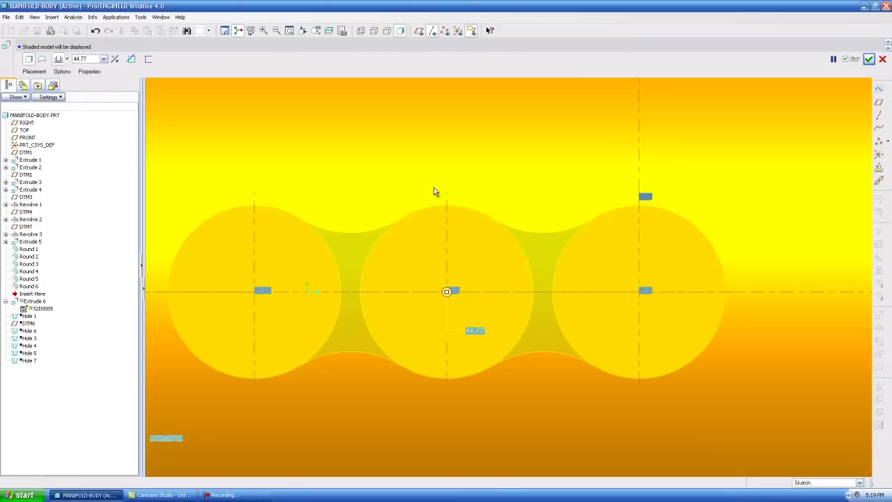
pyautogui.hotkey('ctrl', 'd')
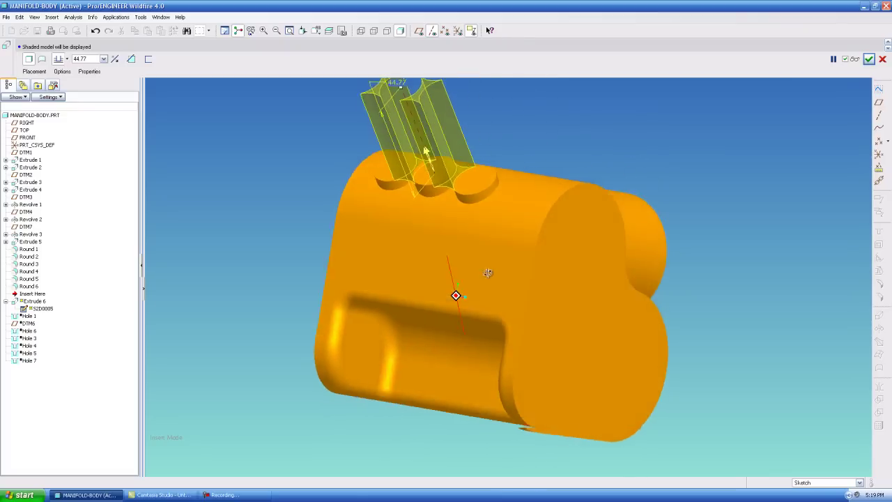
pyautogui.scroll(5, 434, 229)
pyautogui.click(437, 244)
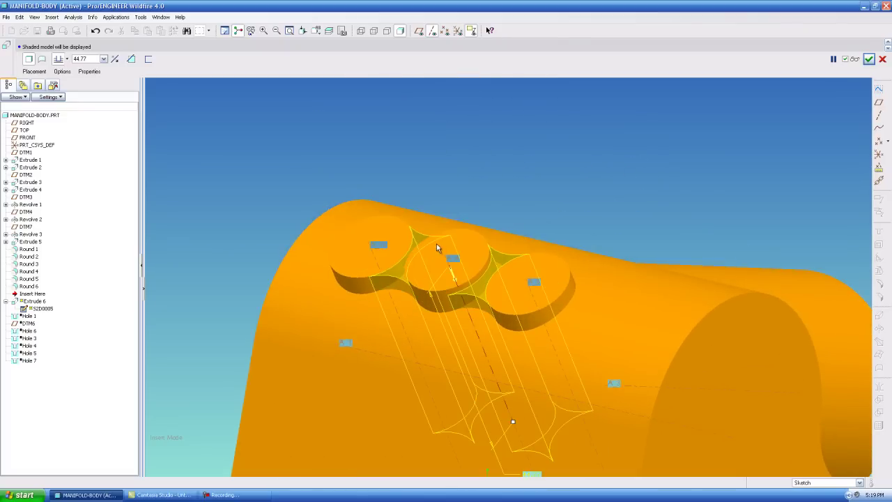
pyautogui.click(67, 59)
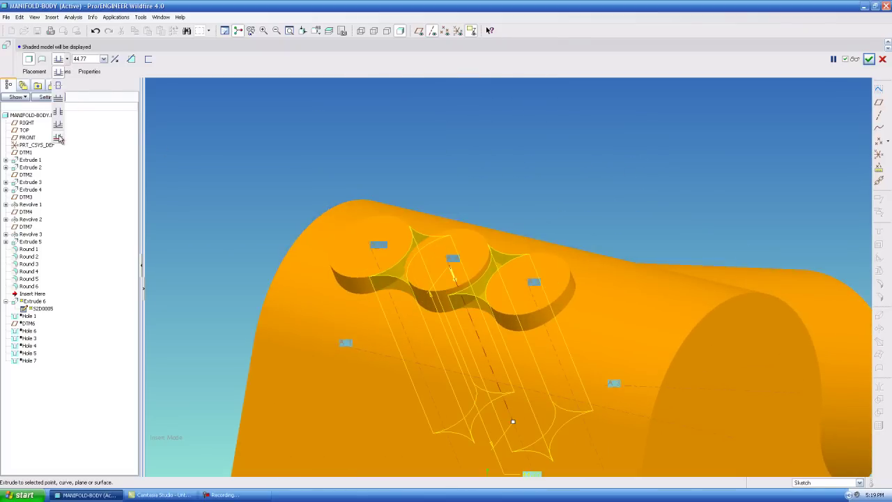
pyautogui.click(59, 138)
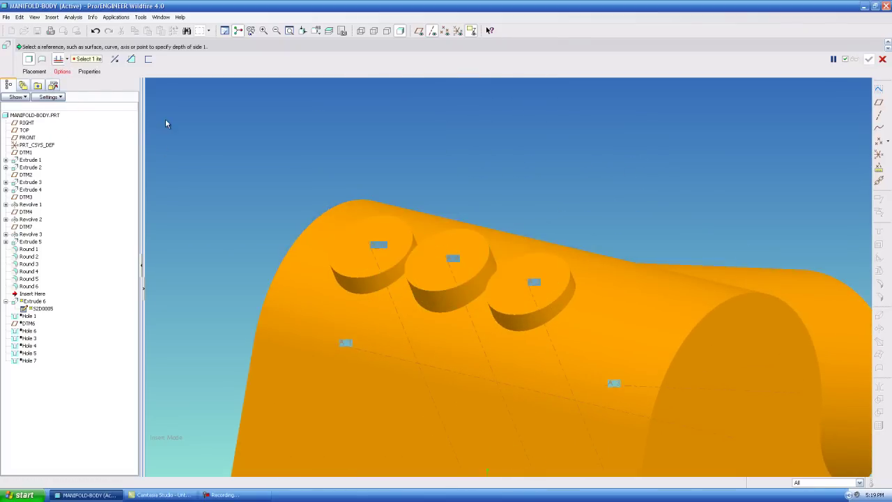
pyautogui.click(380, 310)
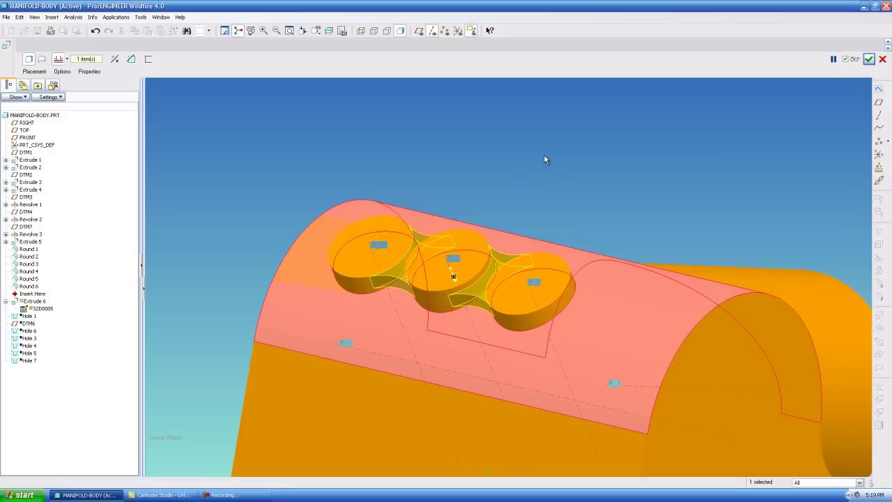
pyautogui.click(868, 59)
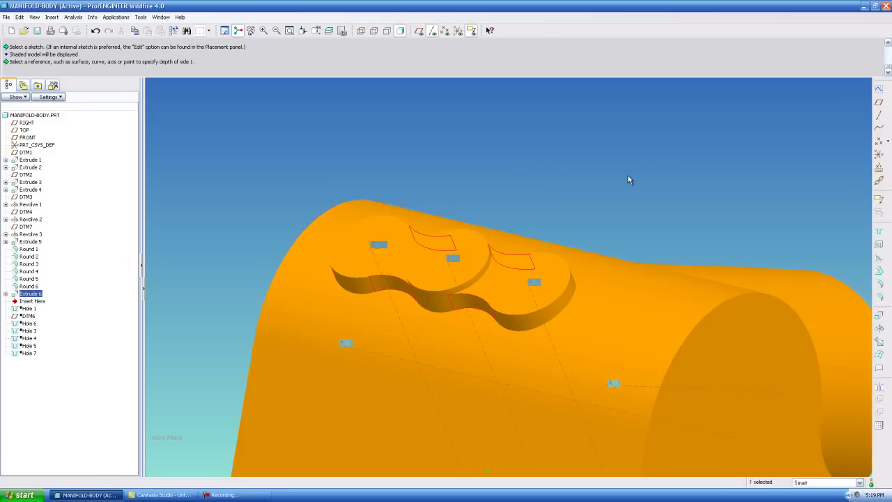
pyautogui.click(608, 187)
pyautogui.moveTo(568, 165); pyautogui.dragTo(589, 209, button='middle')
pyautogui.scroll(3, 606, 172)
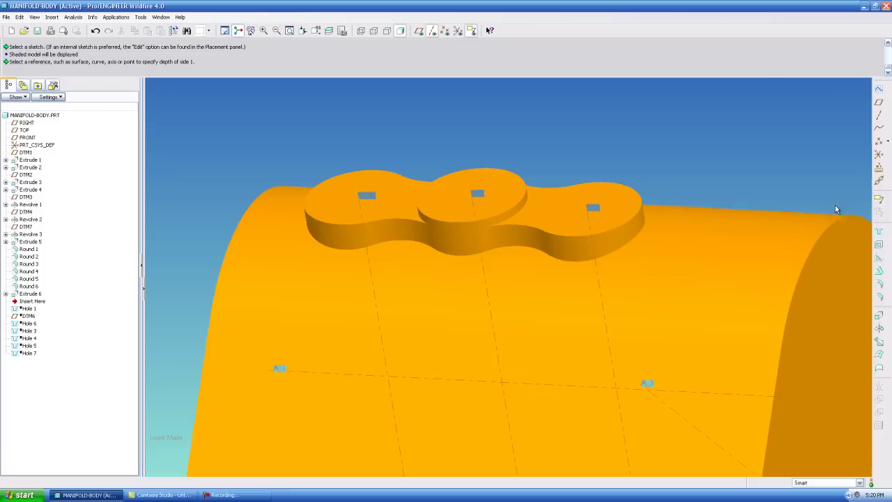
# Round the lobed boss's base edge with a 2.00 radius as Round 7
pyautogui.click(878, 285)
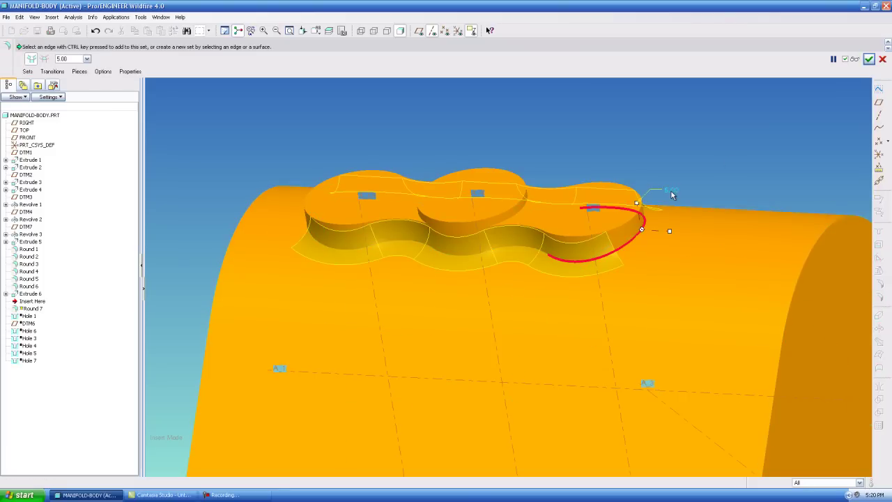
pyautogui.write('2')
pyautogui.press('Return')
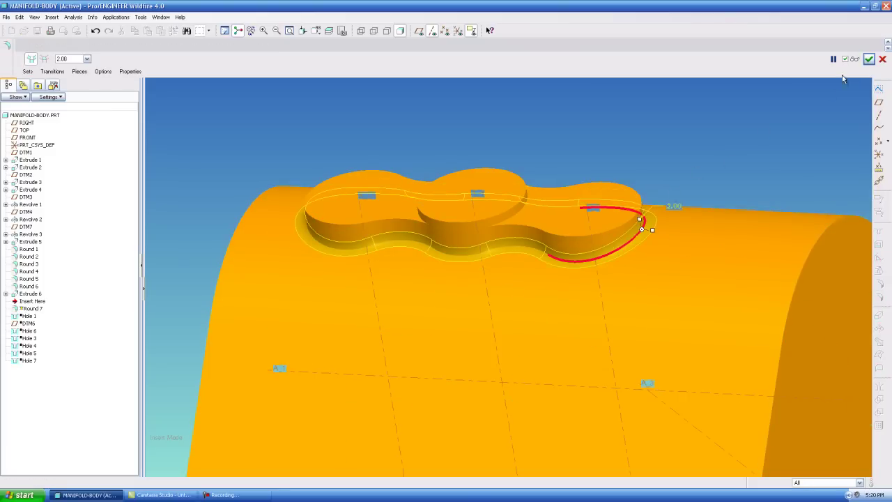
pyautogui.click(869, 59)
pyautogui.moveTo(606, 134); pyautogui.dragTo(516, 155, button='middle')
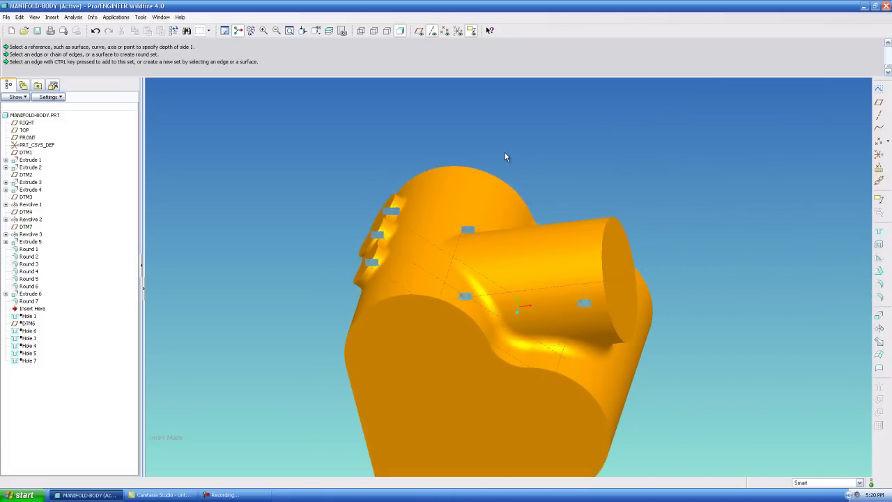
# Move Insert Here to the bottom of the model tree so the hole features reappear
pyautogui.scroll(-1, 503, 153)
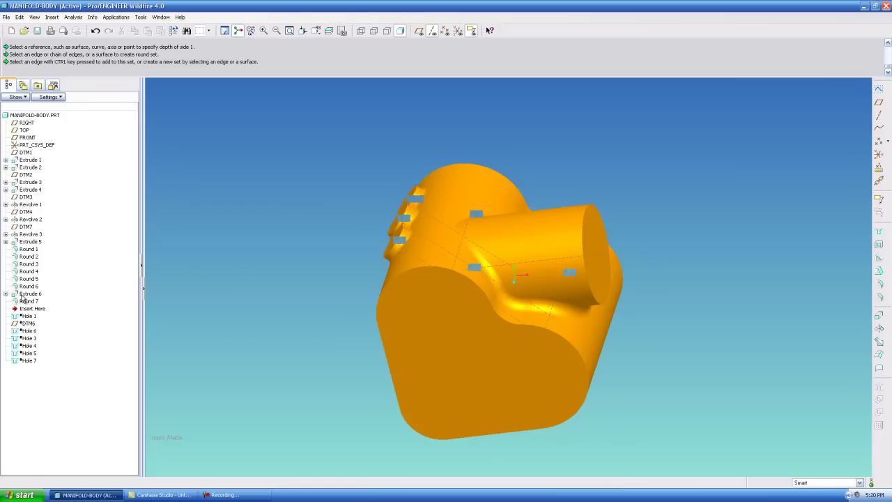
pyautogui.moveTo(31, 313); pyautogui.dragTo(27, 360)
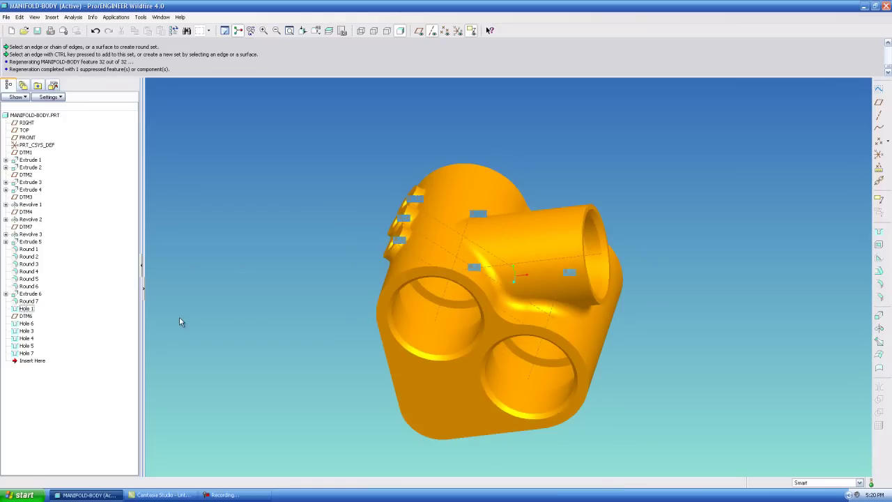
pyautogui.moveTo(293, 310); pyautogui.dragTo(330, 293, button='middle')
pyautogui.scroll(4, 697, 195)
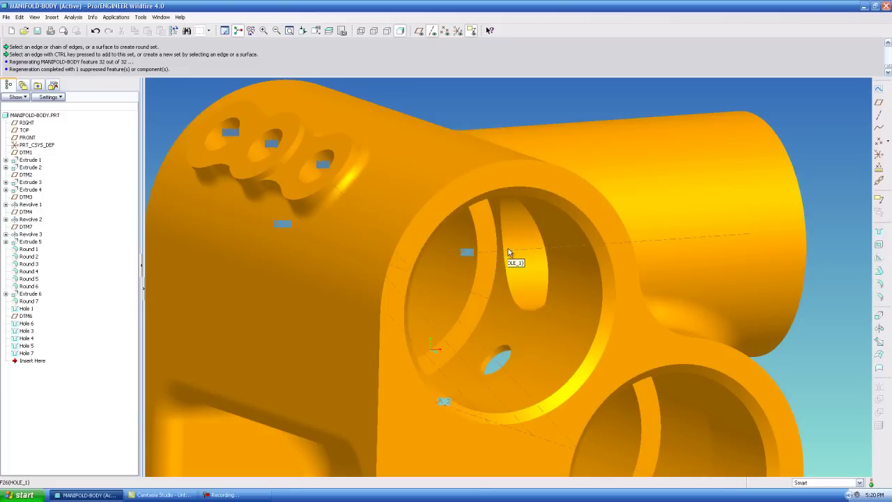
pyautogui.scroll(-2, 481, 272)
pyautogui.scroll(2, 518, 301)
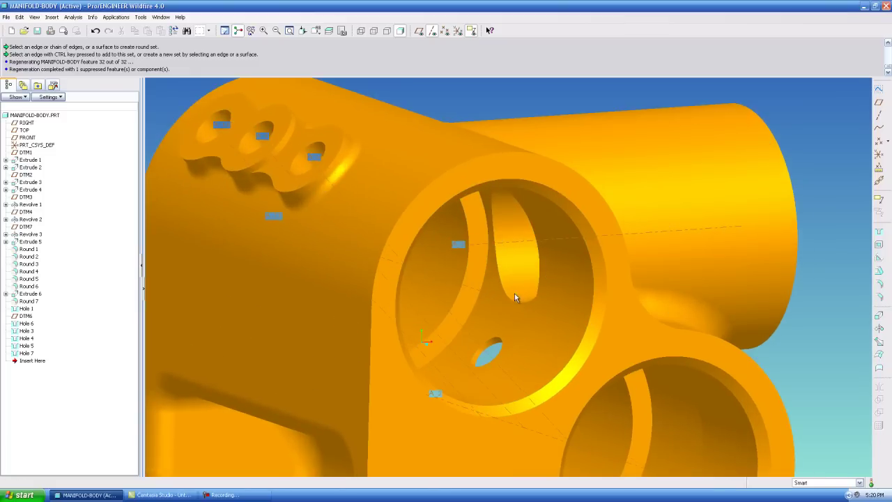
# Try a 4.00 round on the bore edge, cancel it, and move Insert Here up
pyautogui.click(878, 282)
pyautogui.click(505, 271)
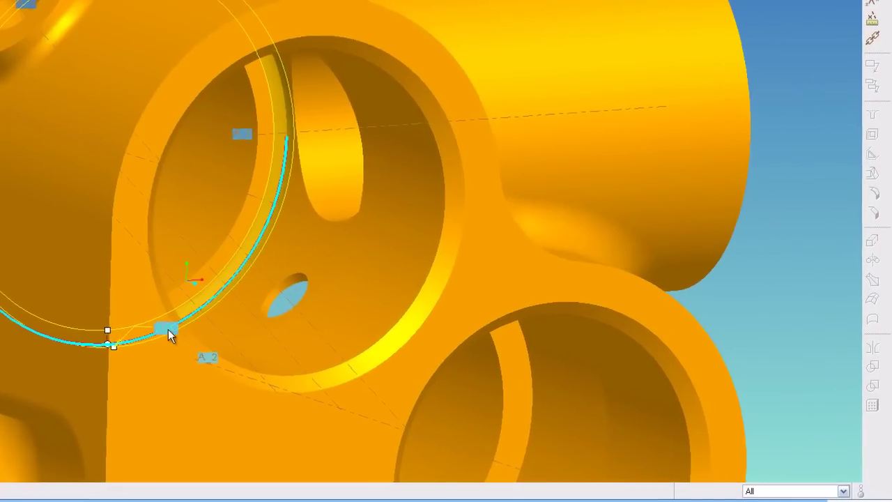
pyautogui.doubleClick(409, 375)
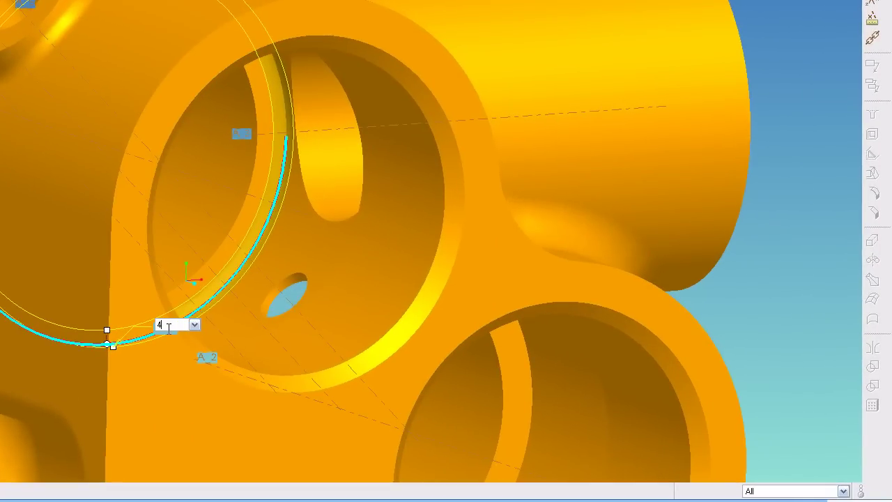
pyautogui.press('Return')
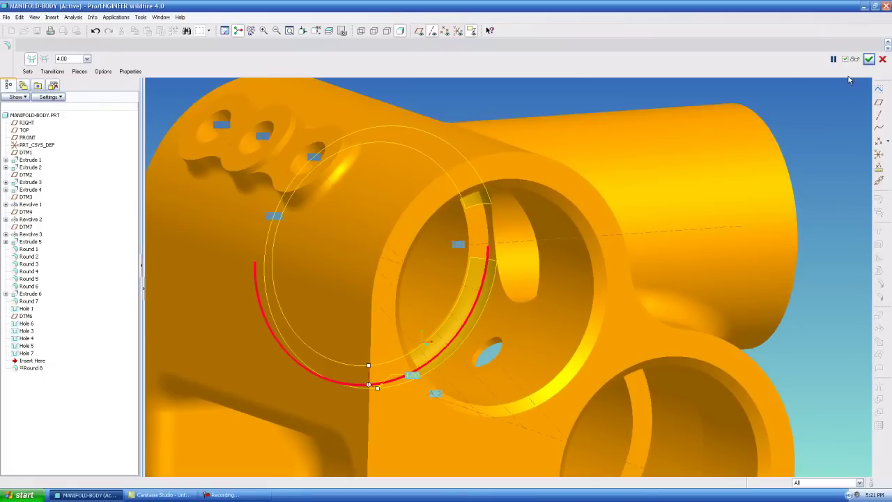
pyautogui.click(882, 59)
pyautogui.click(426, 274)
pyautogui.moveTo(34, 361); pyautogui.dragTo(40, 354)
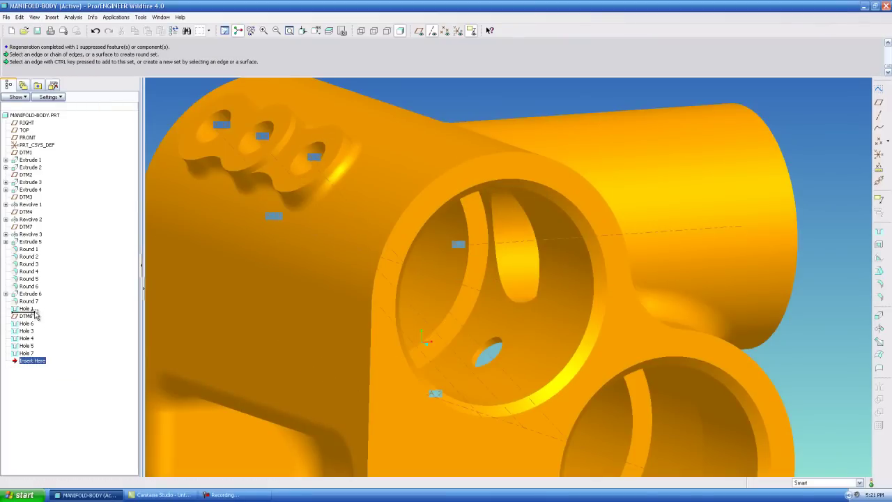
# With Insert Here after Hole 1, round the bore edge at 4.00 as Round 8
pyautogui.moveTo(35, 316); pyautogui.dragTo(35, 313)
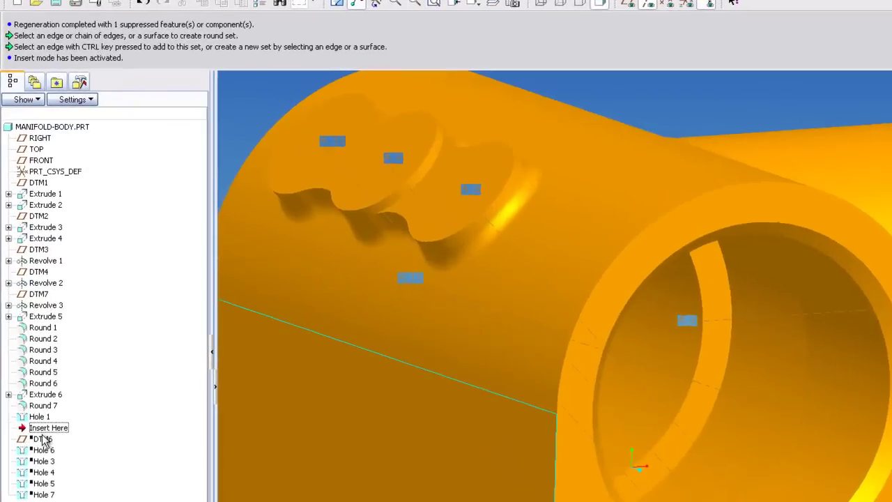
pyautogui.click(43, 450)
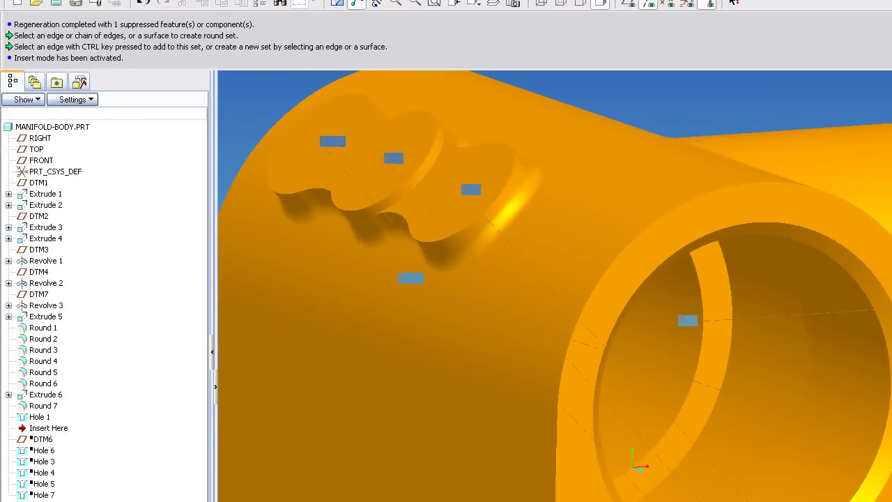
pyautogui.click(731, 317)
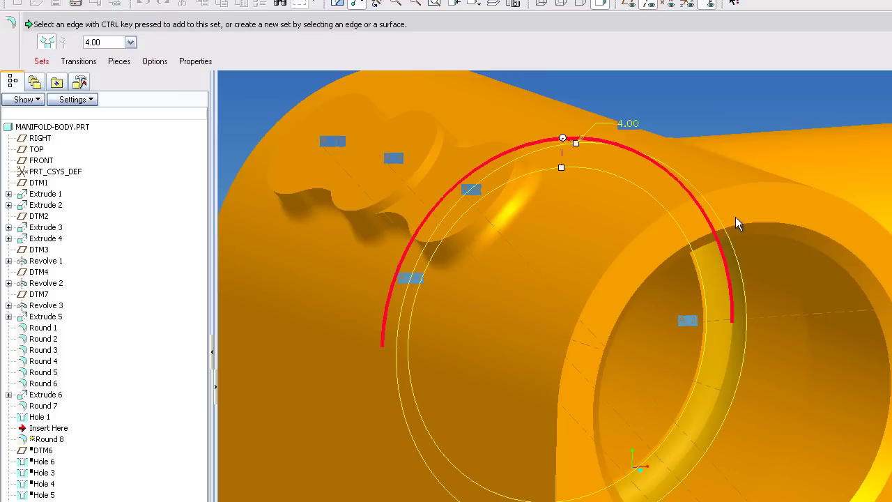
pyautogui.click(561, 6)
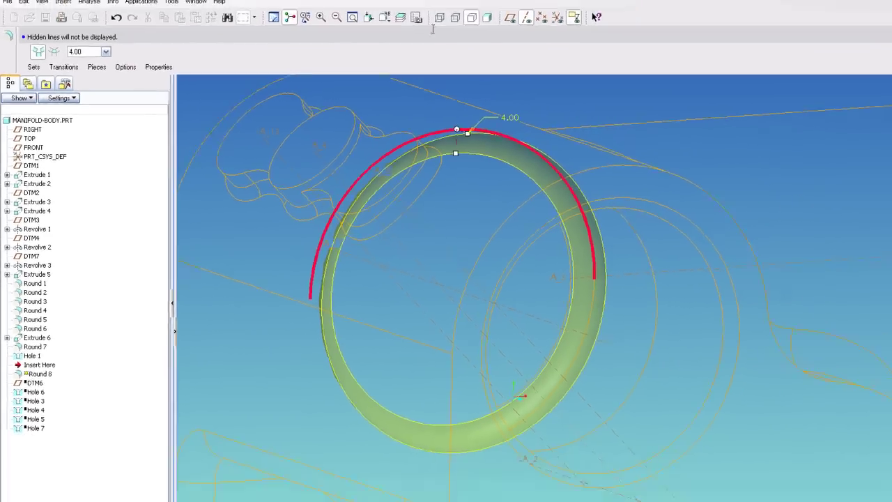
pyautogui.click(455, 17)
pyautogui.click(558, 240)
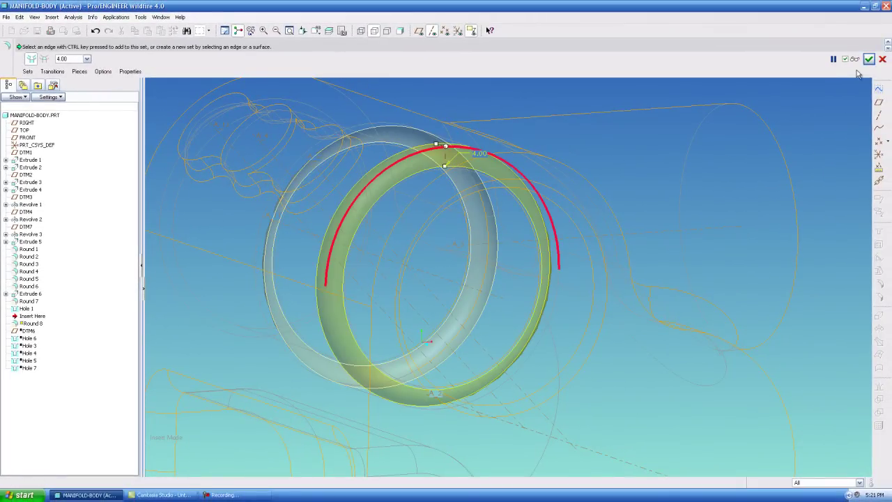
pyautogui.click(870, 60)
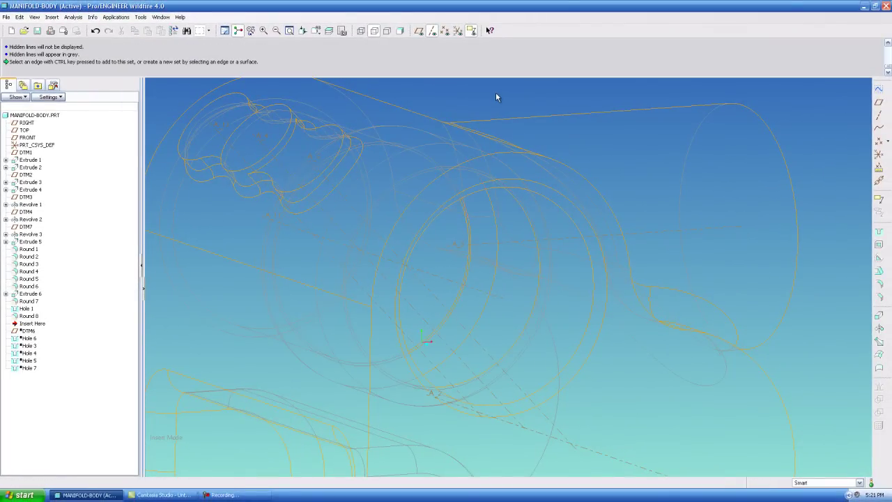
pyautogui.click(400, 30)
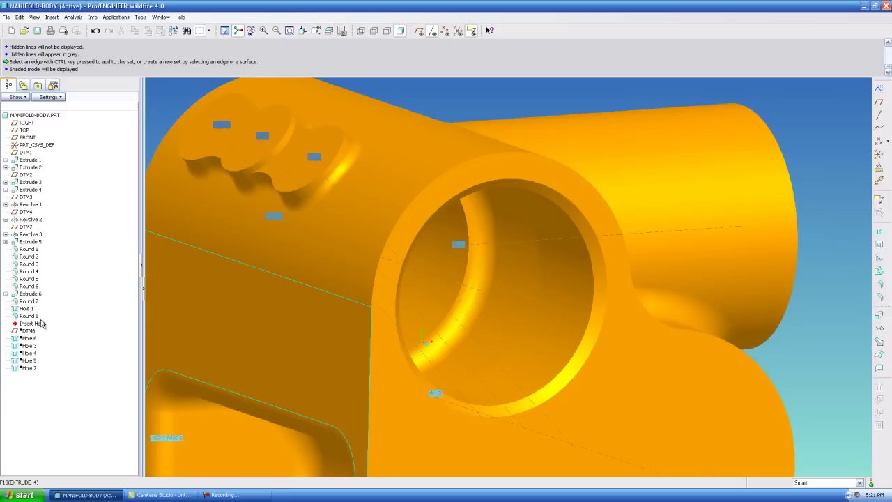
# Move Insert Here back to the end of the tree and zoom into the upper bore
pyautogui.moveTo(38, 328); pyautogui.dragTo(31, 371)
pyautogui.moveTo(577, 225); pyautogui.dragTo(550, 166, button='middle')
pyautogui.scroll(-3, 550, 166)
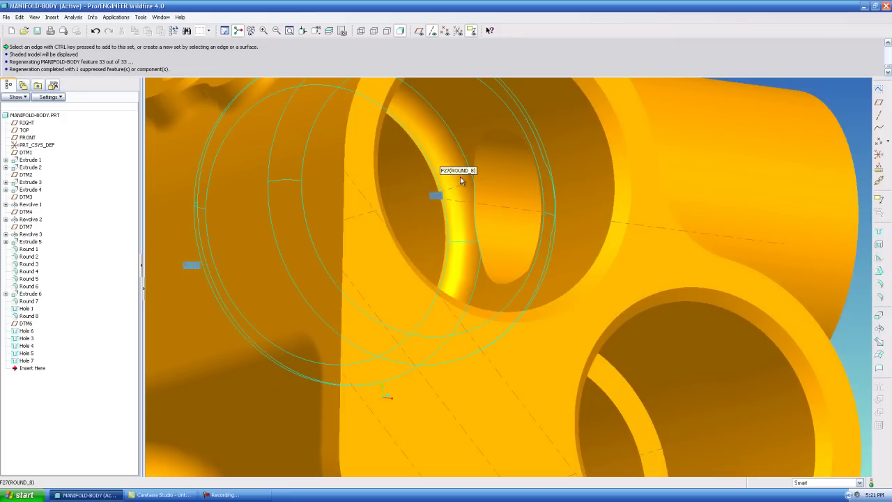
pyautogui.moveTo(461, 181); pyautogui.dragTo(500, 153, button='middle')
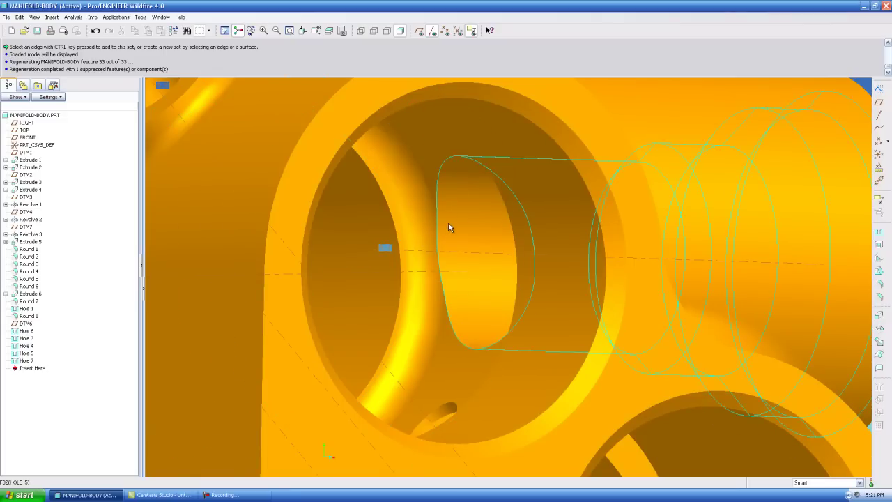
# Start a round inside the large bore and pick the fill-port edge Edge:F32(HOLE_5)
pyautogui.click(879, 290)
pyautogui.click(445, 169)
pyautogui.click(467, 147)
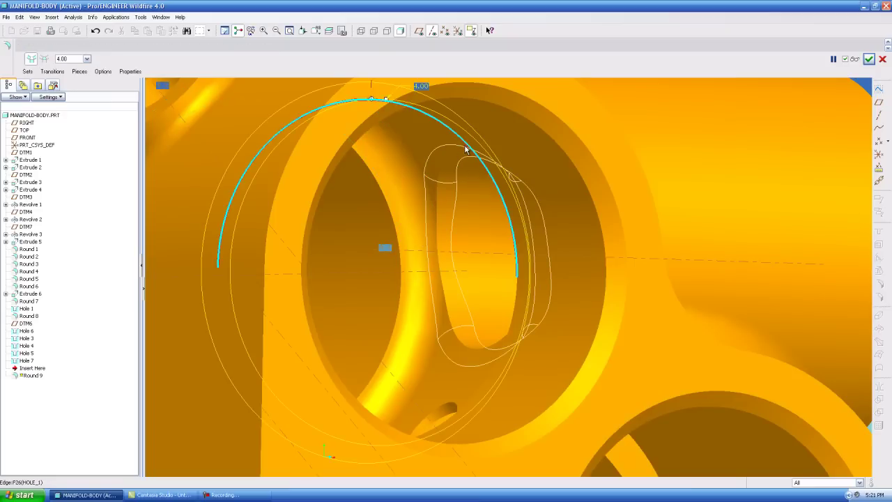
pyautogui.keyDown('ctrl'); pyautogui.click(423, 114); pyautogui.keyUp('ctrl')
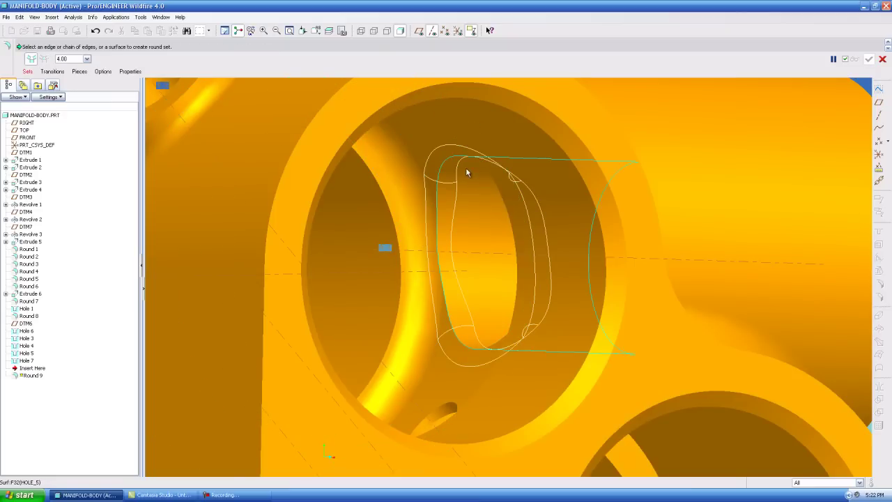
pyautogui.click(37, 73)
pyautogui.click(40, 93)
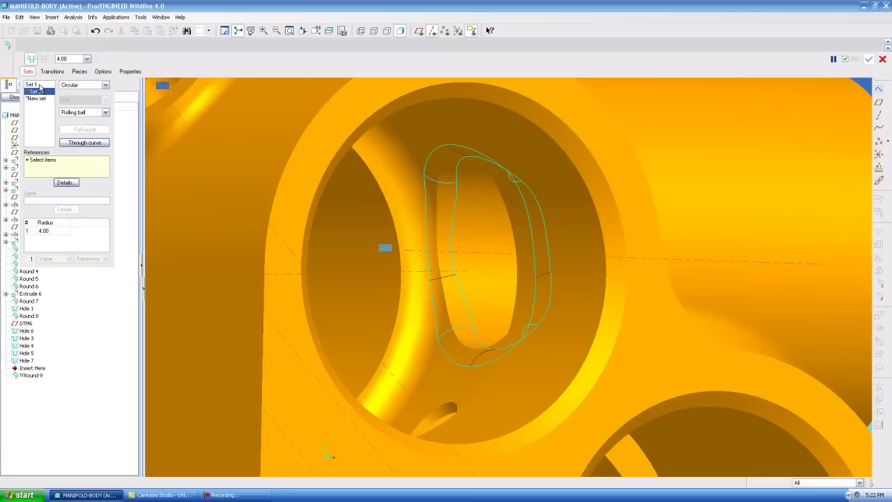
pyautogui.click(436, 182)
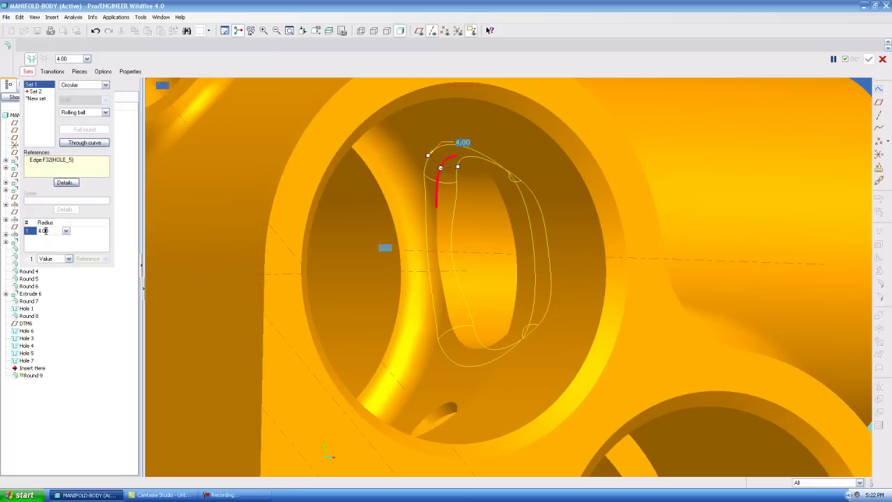
# Set the round radius to 2.00, remove the extra Set 2, and finish Round 9
pyautogui.write('2')
pyautogui.press('Return')
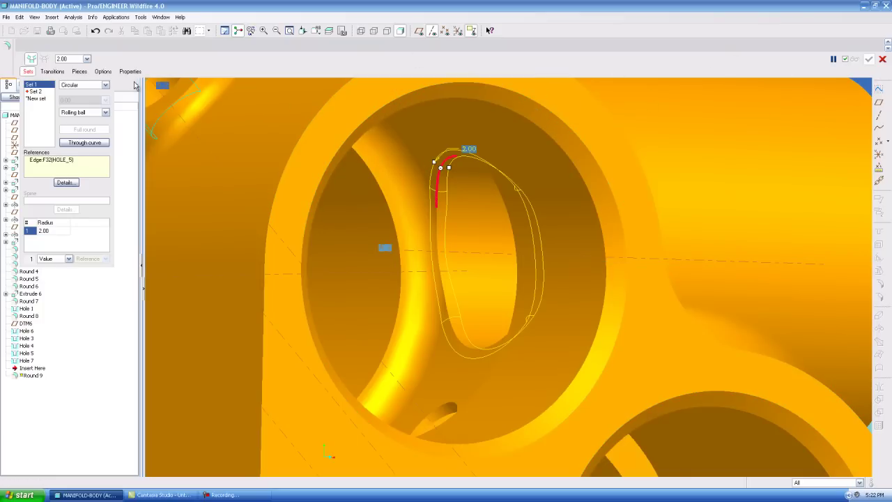
pyautogui.scroll(-2, 207, 82)
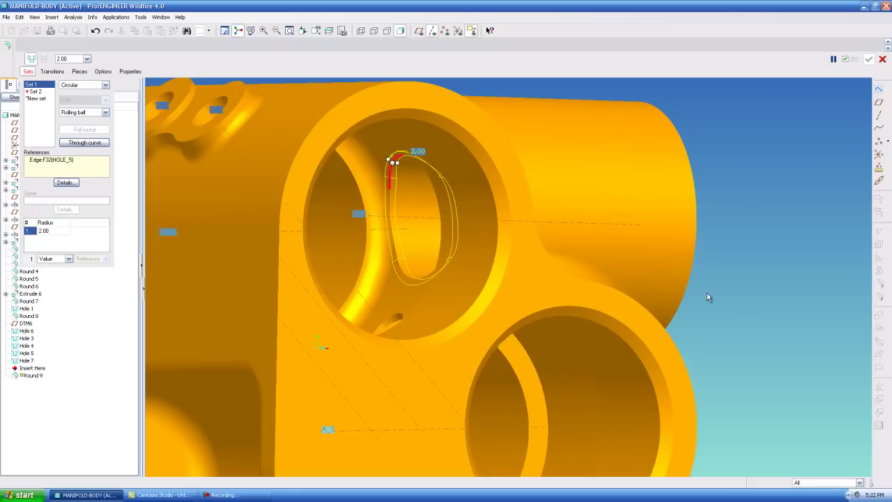
pyautogui.click(40, 90)
pyautogui.rightClick(40, 91)
pyautogui.click(54, 96)
pyautogui.click(868, 60)
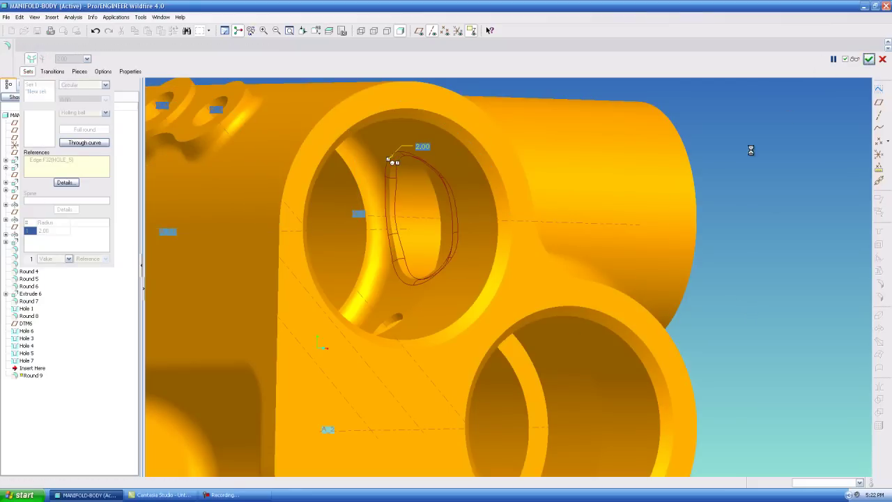
pyautogui.hotkey('ctrl', 'd')
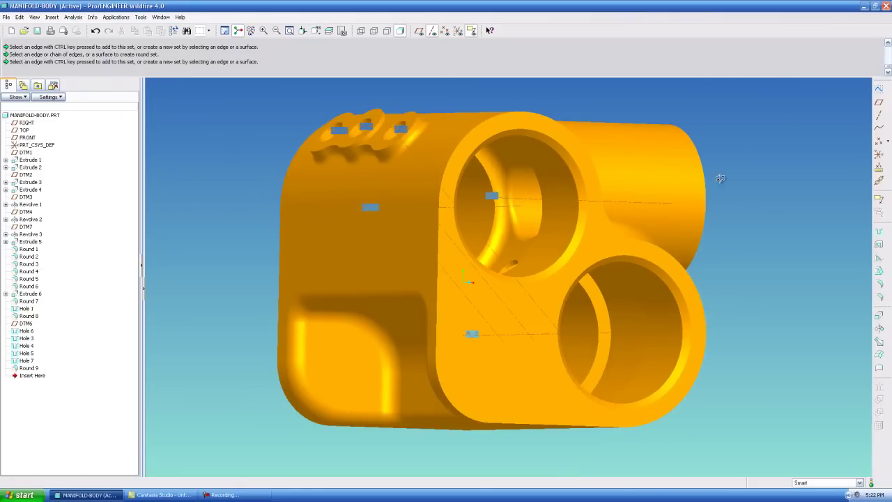
# Start a datum axis via Insert > Model Datum > Axis on the lower bore's circular edge
pyautogui.moveTo(723, 170)
pyautogui.mouseDown(button='middle')
pyautogui.moveTo(459, 192)
pyautogui.moveTo(587, 231)
pyautogui.moveTo(502, 185)
pyautogui.moveTo(494, 359)
pyautogui.mouseUp(button='middle')
pyautogui.scroll(4, 497, 352)
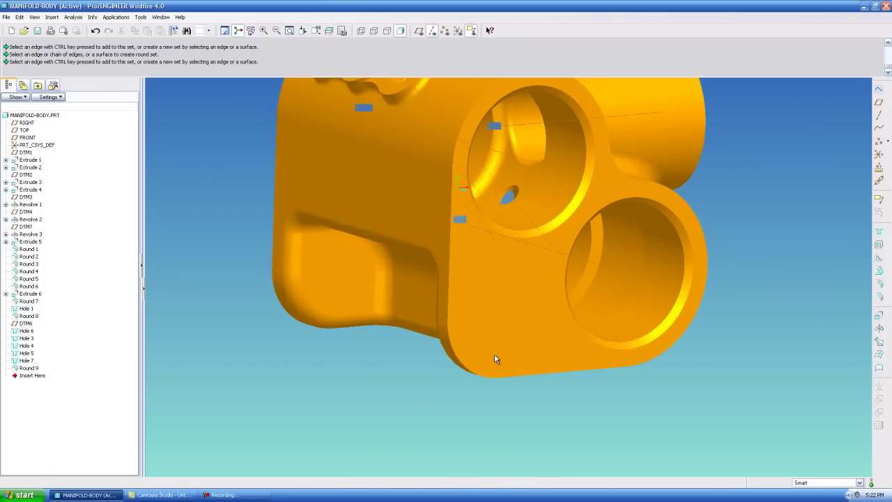
pyautogui.click(51, 17)
pyautogui.moveTo(82, 169)
pyautogui.click(162, 176)
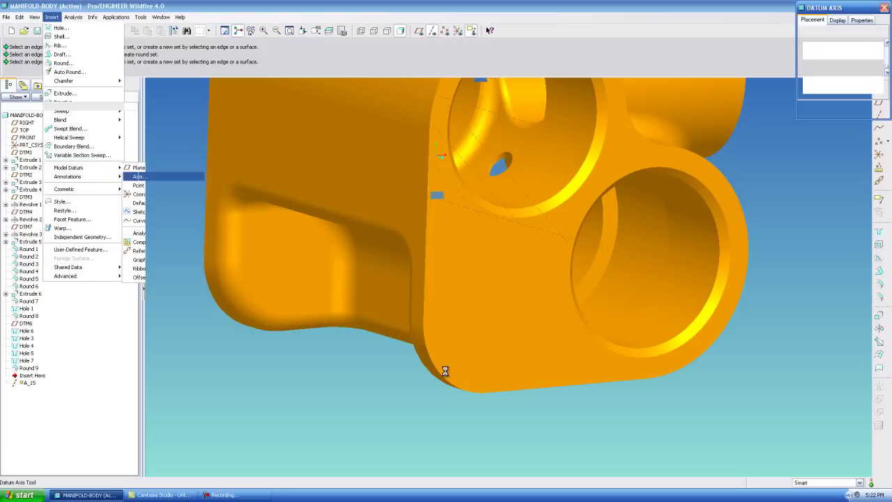
pyautogui.moveTo(430, 367); pyautogui.dragTo(635, 319, button='middle')
pyautogui.click(602, 308)
pyautogui.moveTo(699, 197); pyautogui.dragTo(665, 202, button='middle')
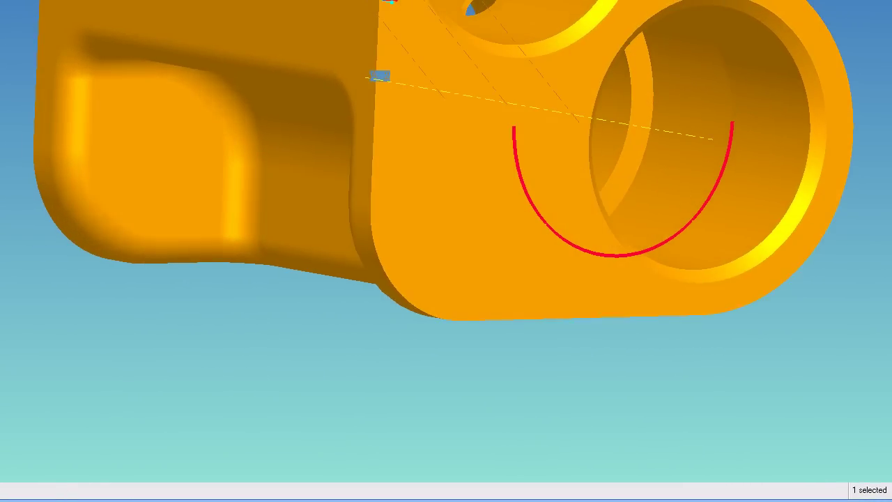
# Drop the unfinished axis, edit the R20.00 base round's radius, and regenerate
pyautogui.click(385, 358)
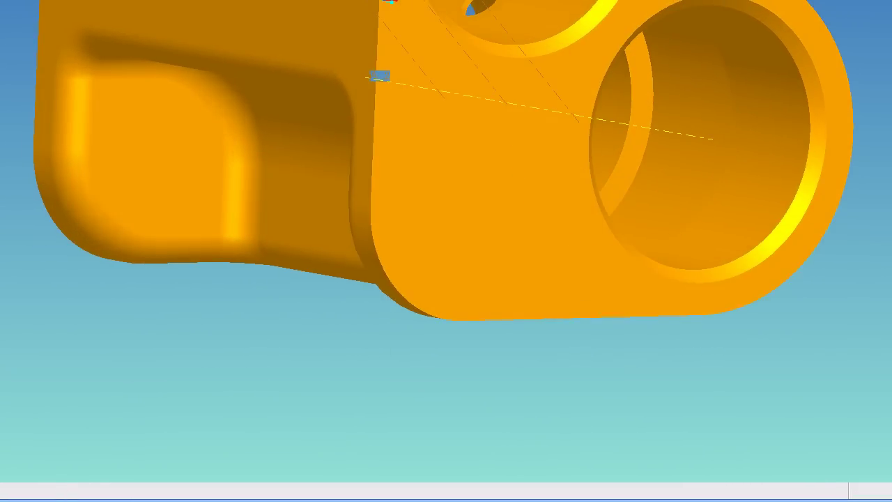
pyautogui.click(370, 265)
pyautogui.doubleClick(352, 303)
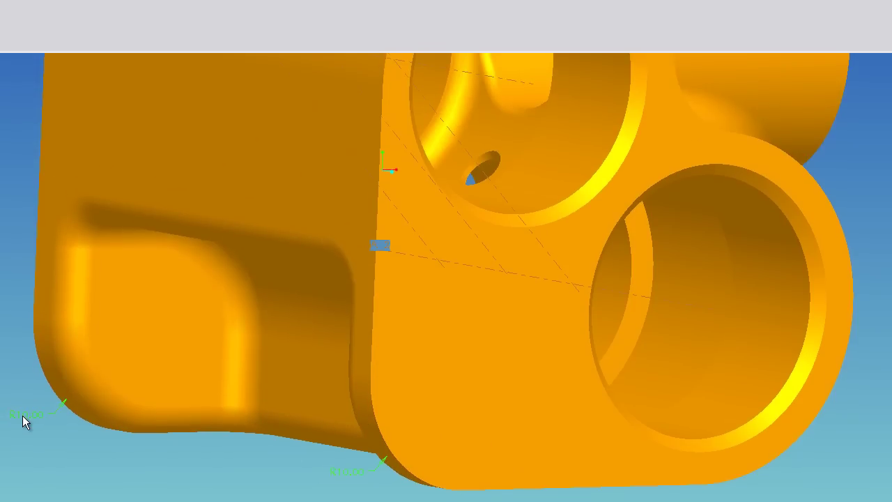
pyautogui.hotkey('ctrl', 'g')
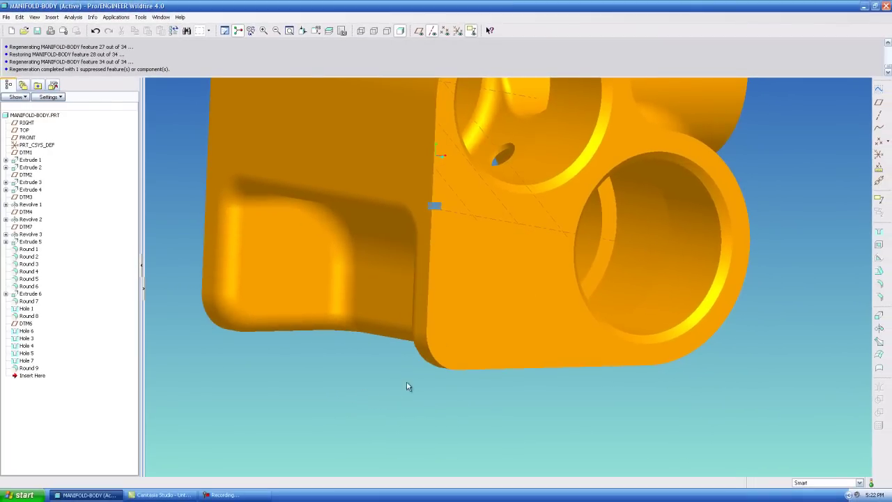
# Change Round 3's R10.00 radius to 15, confirm the lower-left round, and regenerate
pyautogui.moveTo(408, 387); pyautogui.dragTo(458, 359, button='middle')
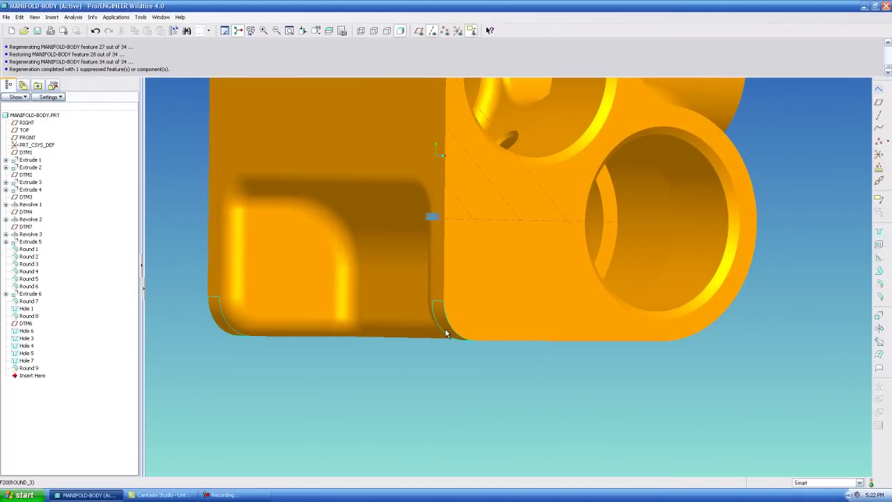
pyautogui.doubleClick(446, 334)
pyautogui.doubleClick(421, 340)
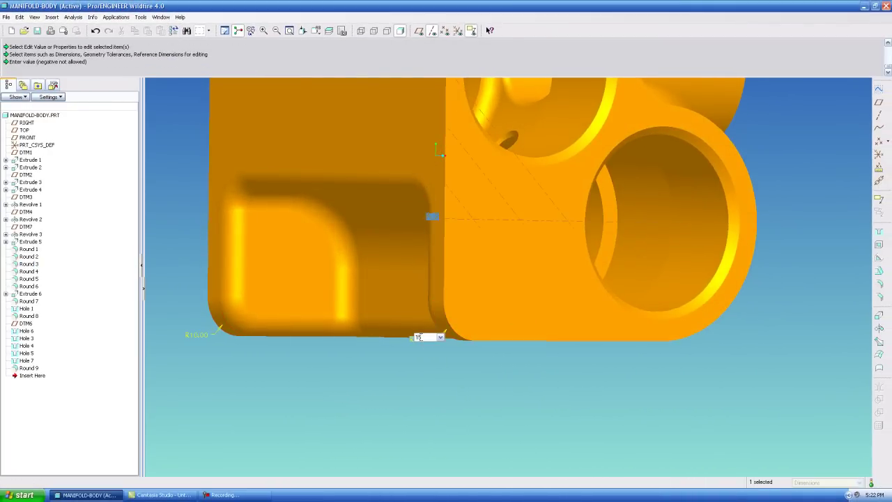
pyautogui.write('15')
pyautogui.press('Return')
pyautogui.doubleClick(200, 337)
pyautogui.press('Return')
pyautogui.click(174, 31)
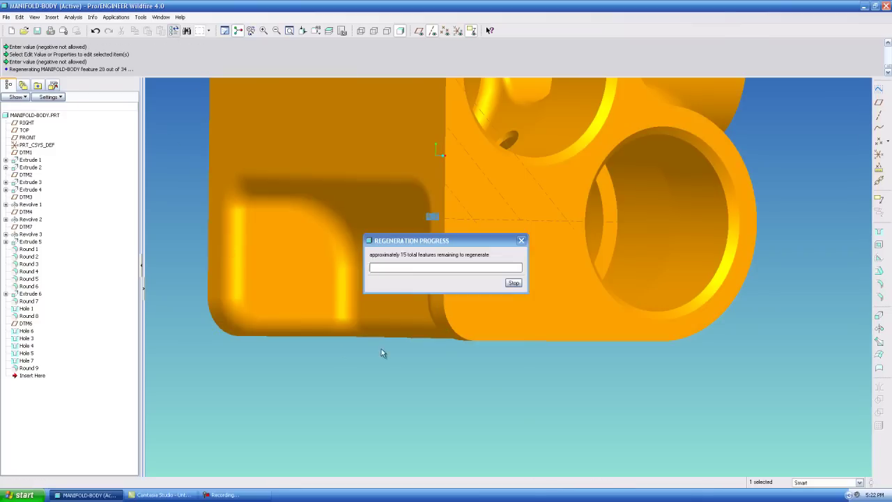
pyautogui.click(503, 408)
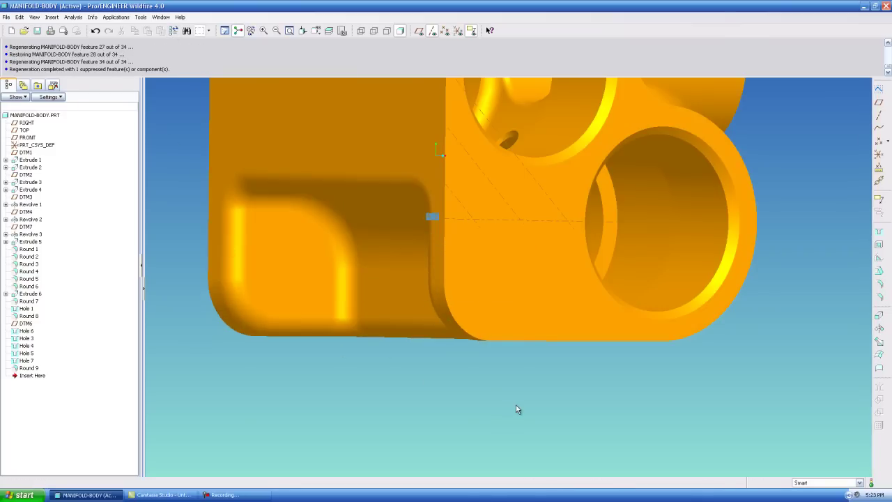
pyautogui.moveTo(533, 392); pyautogui.dragTo(504, 350, button='middle')
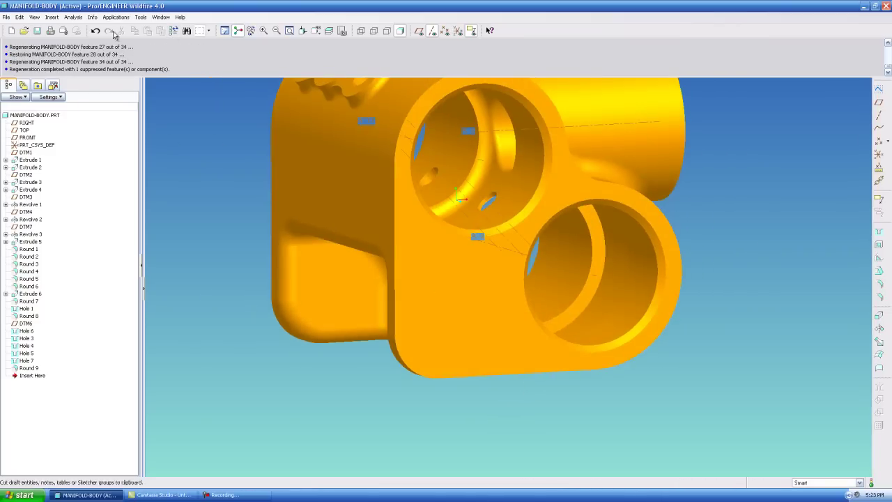
# Create datum axis A_15 through the rounded base surface via Insert > Model Datum > Axis
pyautogui.click(51, 17)
pyautogui.moveTo(88, 169)
pyautogui.click(136, 177)
pyautogui.moveTo(418, 265); pyautogui.dragTo(565, 199, button='middle')
pyautogui.scroll(-3, 572, 188)
pyautogui.click(571, 183)
pyautogui.middleClick(731, 164)
pyautogui.scroll(1, 731, 164)
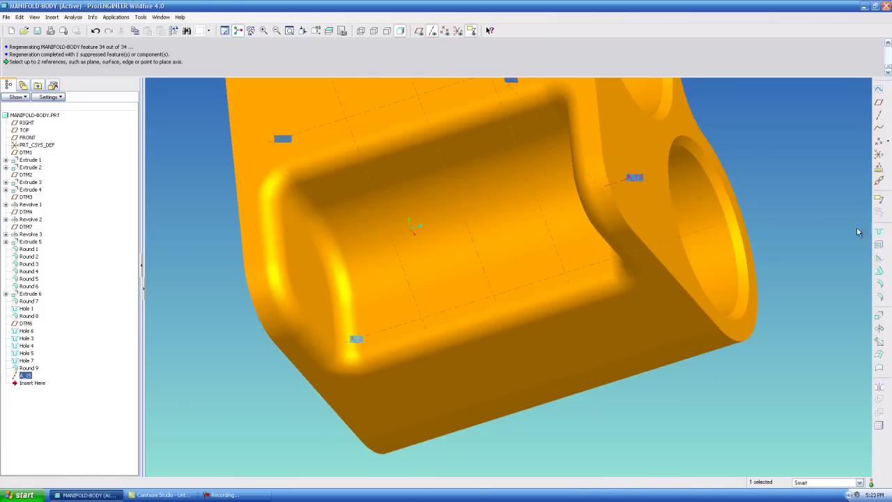
# Drill a 20.00-diameter Through All hole on A_15 from the flange face as Hole 8
pyautogui.click(880, 233)
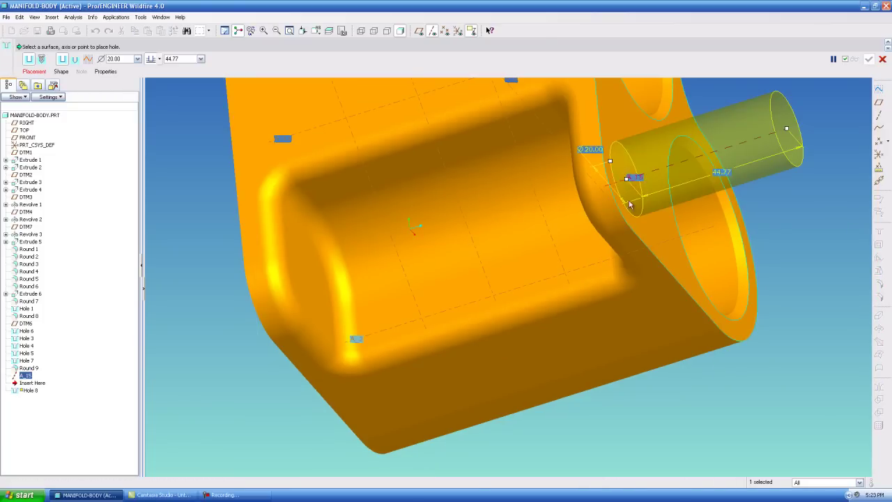
pyautogui.keyDown('ctrl'); pyautogui.click(654, 224); pyautogui.keyUp('ctrl')
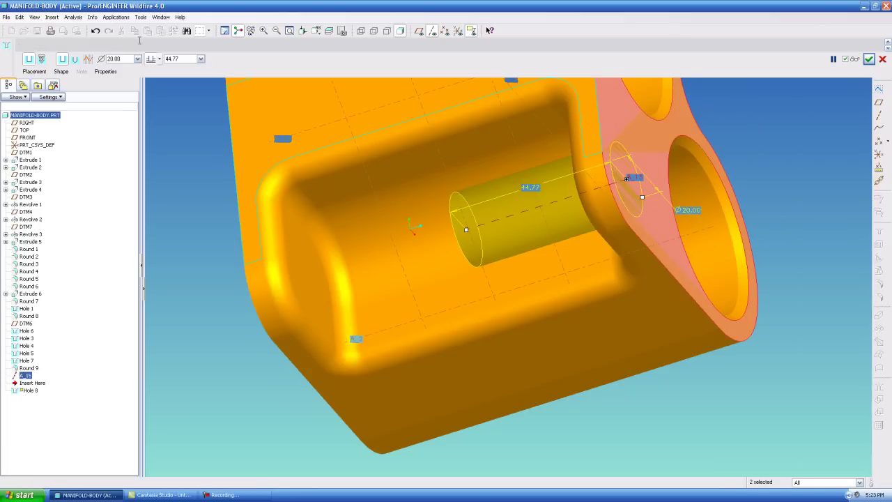
pyautogui.click(160, 59)
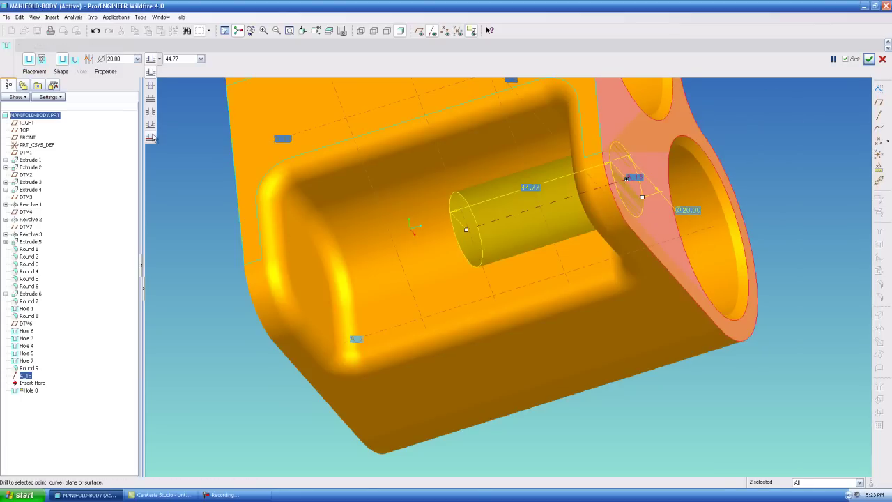
pyautogui.click(151, 112)
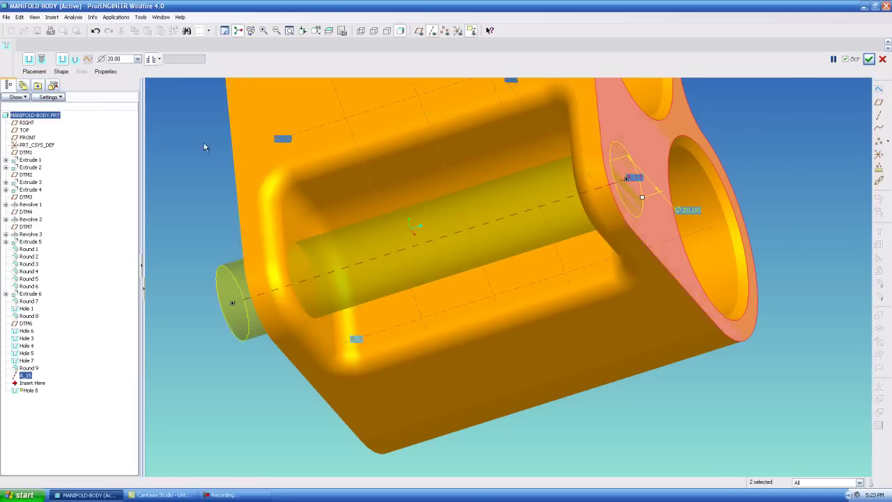
pyautogui.click(868, 58)
pyautogui.moveTo(773, 188)
pyautogui.mouseDown(button='middle')
pyautogui.moveTo(730, 215)
pyautogui.moveTo(660, 187)
pyautogui.moveTo(626, 191)
pyautogui.moveTo(645, 208)
pyautogui.mouseUp(button='middle')
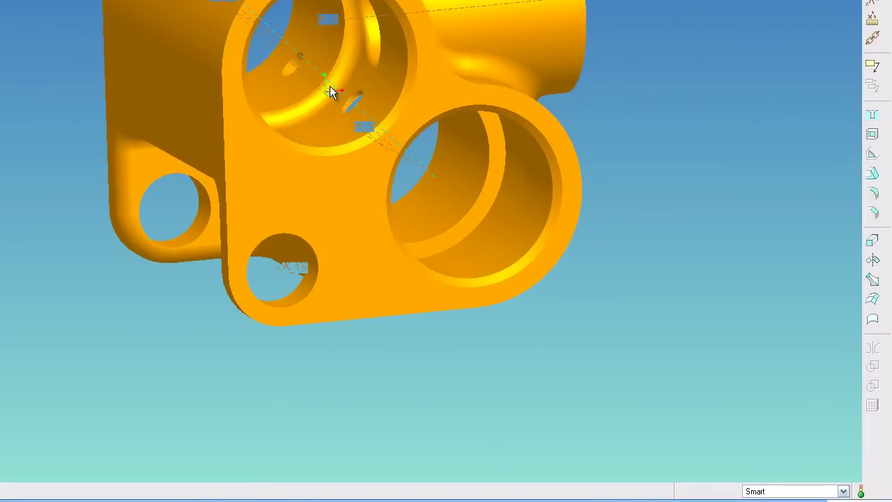
pyautogui.moveTo(378, 133)
pyautogui.mouseDown(button='middle')
pyautogui.moveTo(305, 132)
pyautogui.moveTo(244, 168)
pyautogui.moveTo(195, 181)
pyautogui.moveTo(327, 144)
pyautogui.mouseUp(button='middle')
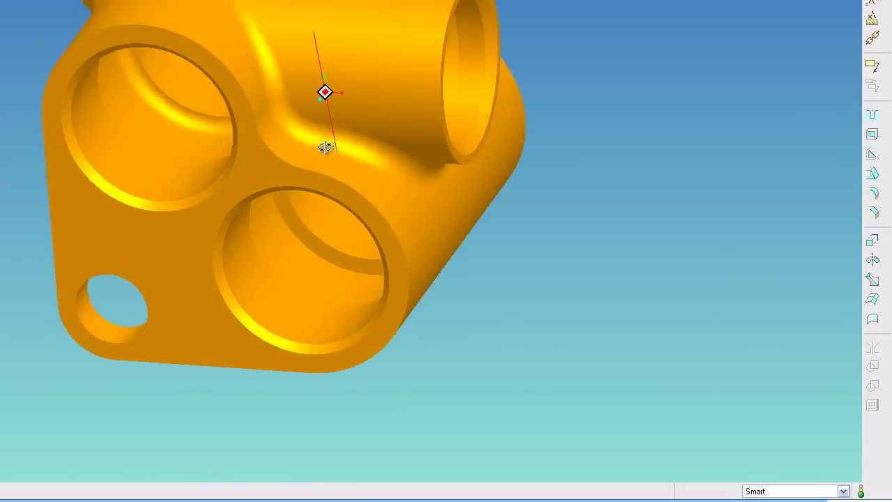
pyautogui.moveTo(322, 147); pyautogui.dragTo(313, 158, button='middle')
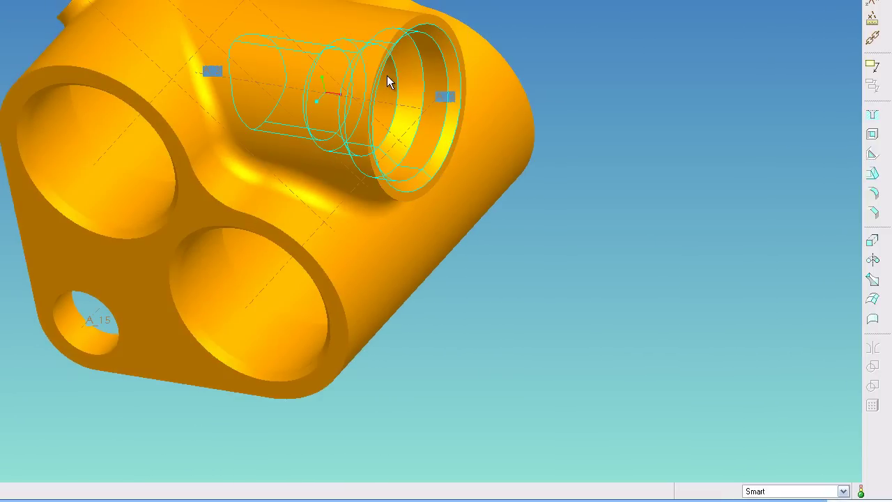